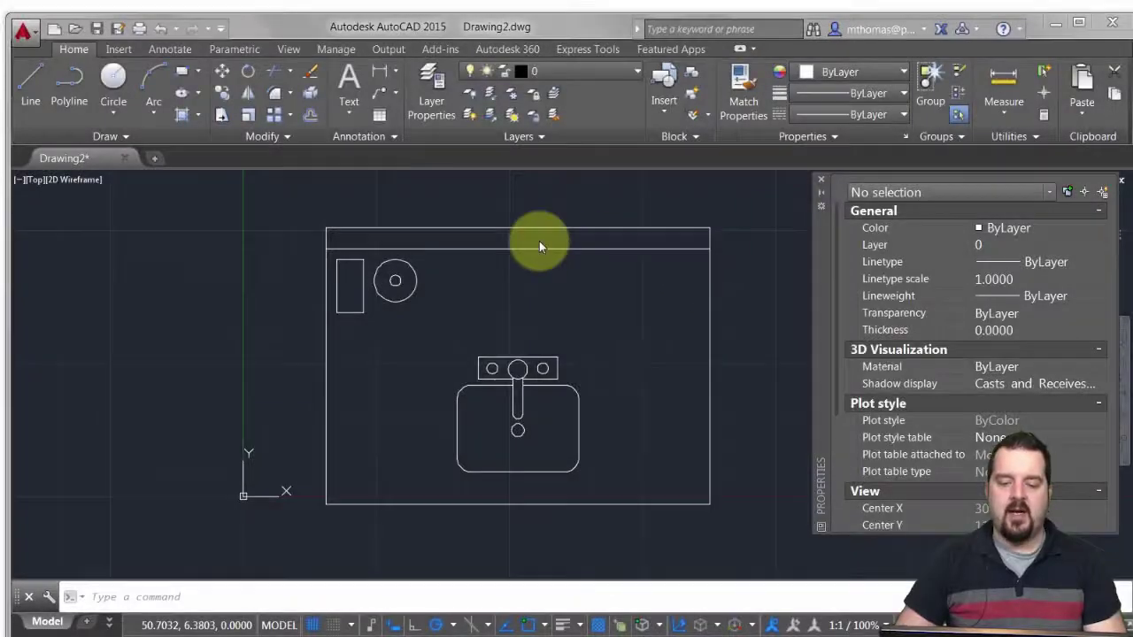
Stretch the wet bar block to 48 wide and 32 deep with its grips.
left_click(540, 230)
middle_click_drag(575, 265, 472, 271)
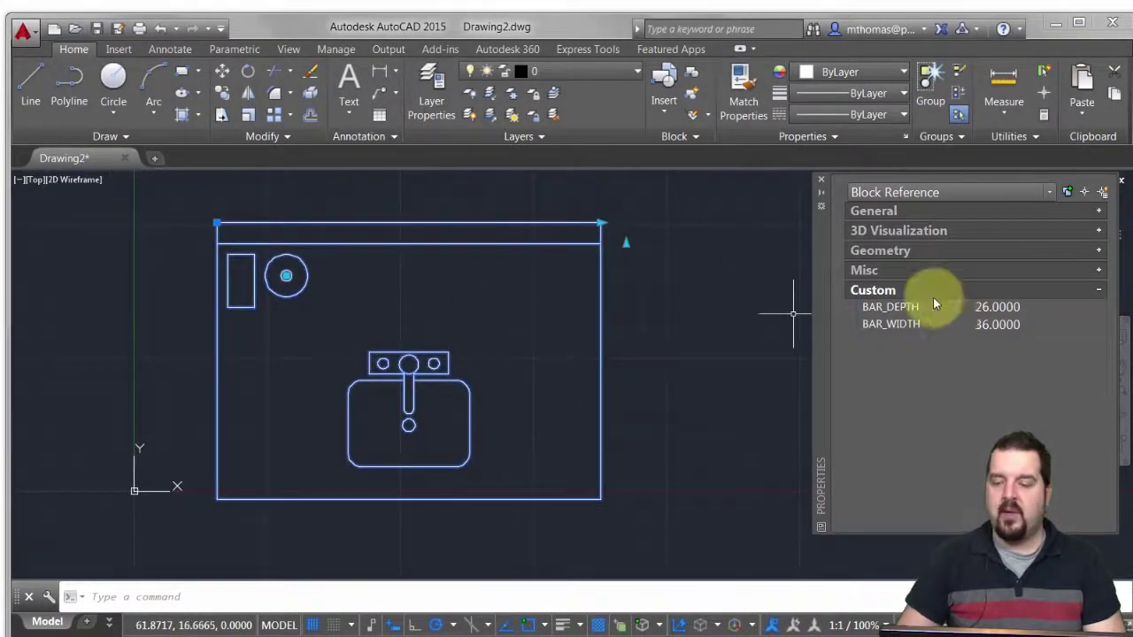
left_click(601, 224)
left_click(724, 223)
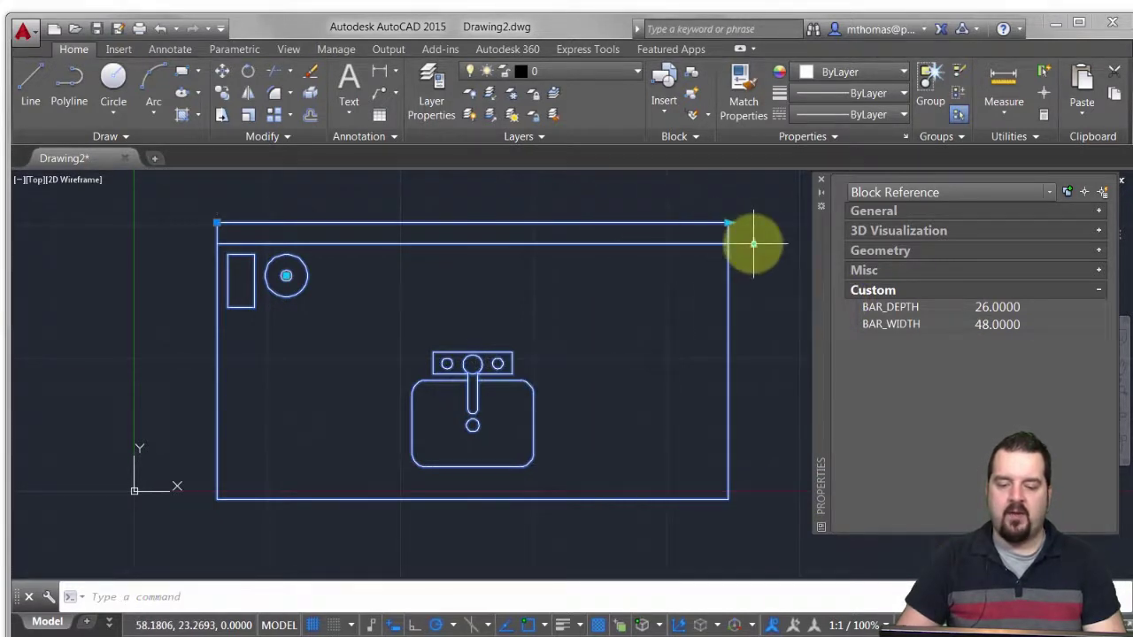
left_click(752, 245)
left_click(753, 189)
middle_click_drag(670, 253, 637, 307)
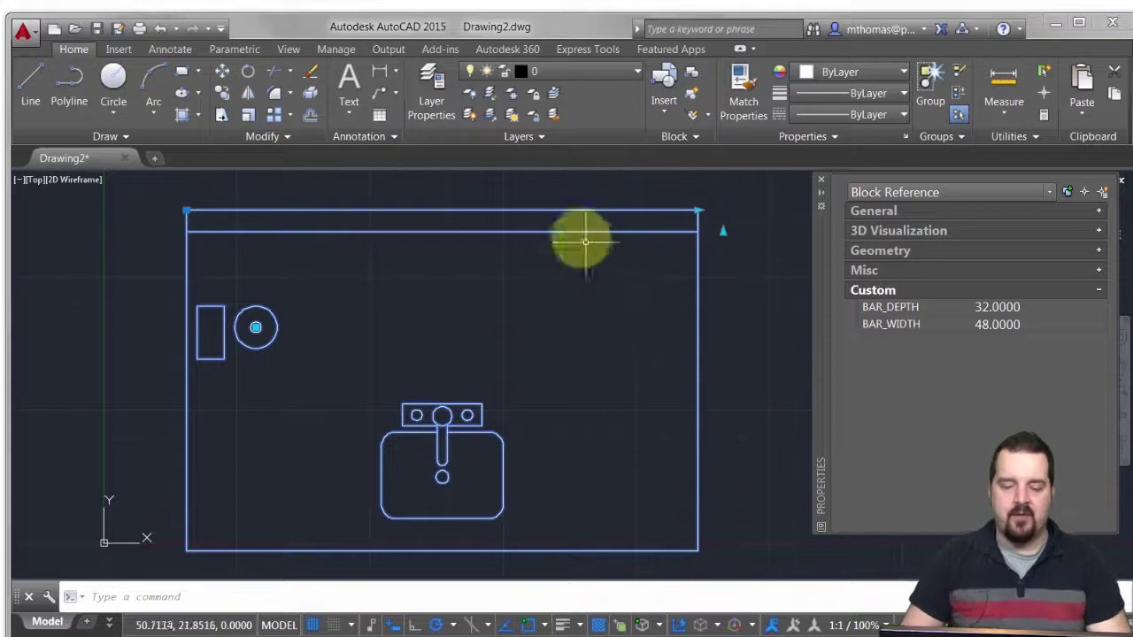
Reset the bar to its default 36 by 26 size and open it in the Block Editor.
right_click(516, 178)
left_click(567, 228)
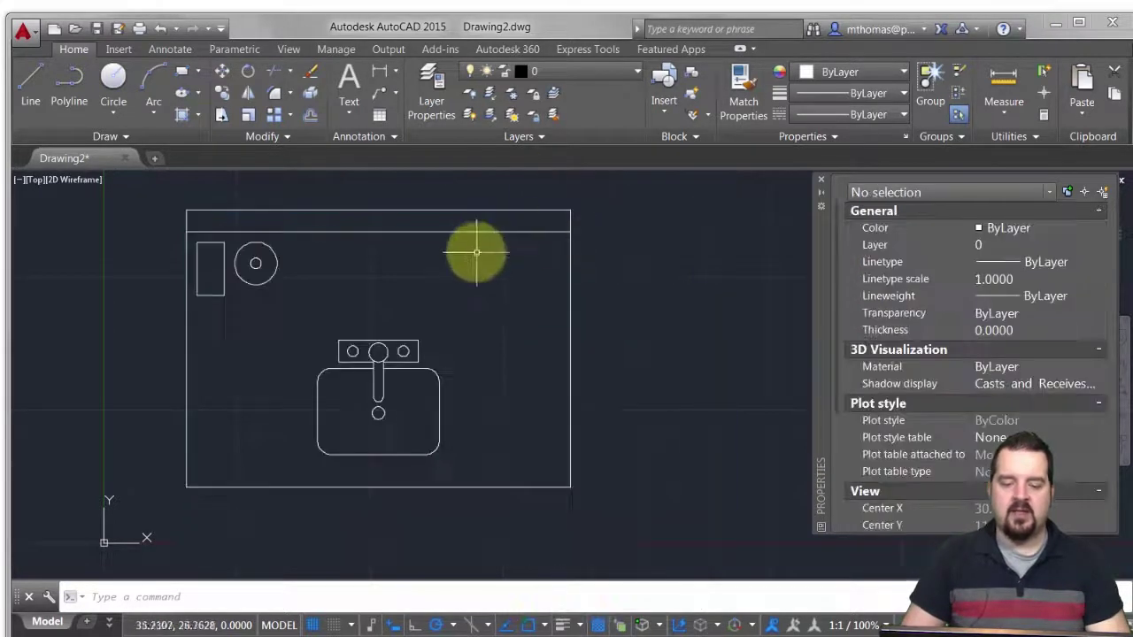
left_click(476, 233)
right_click(476, 219)
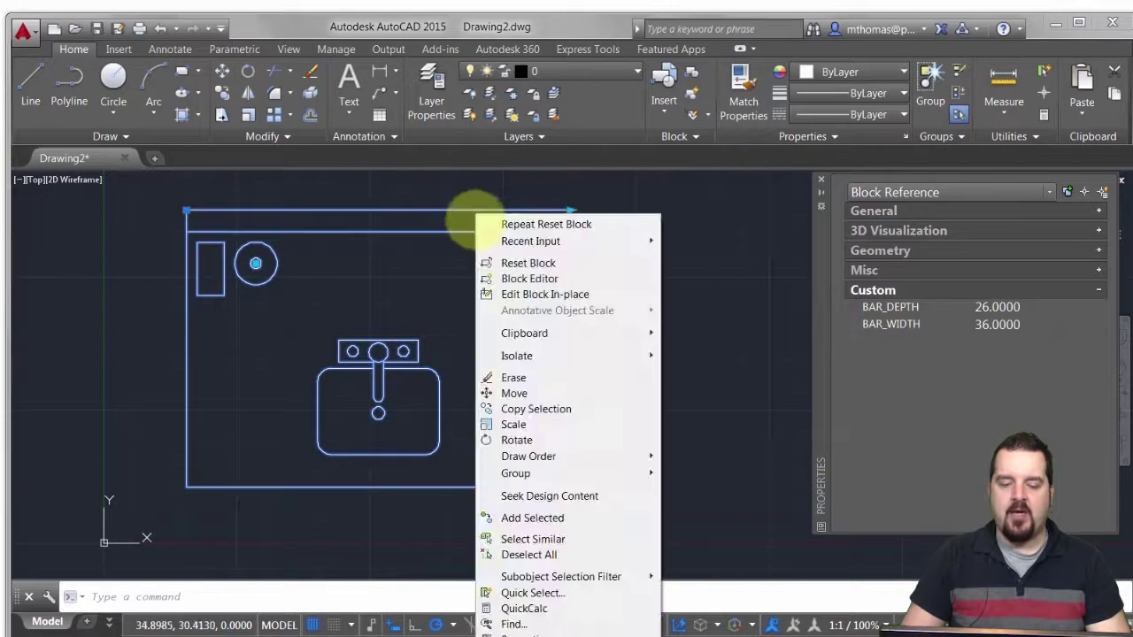
left_click(525, 287)
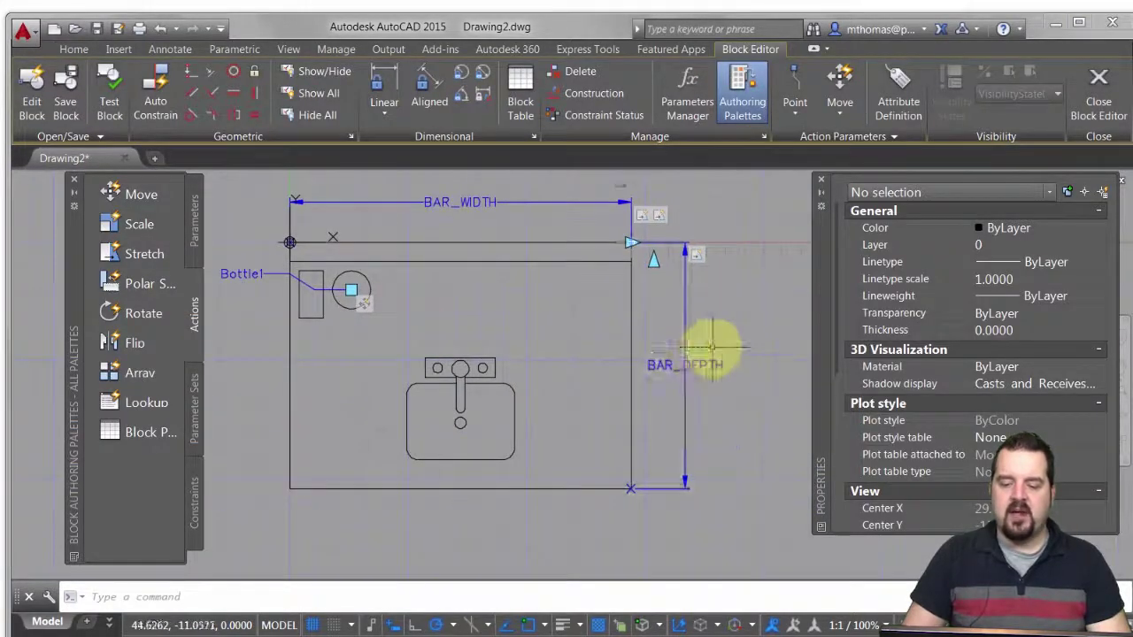
Set BAR_DEPTH and BAR_WIDTH to Show Properties No with 1 grip each.
left_click(708, 342)
left_click(664, 376)
left_click(501, 189)
left_click(733, 265)
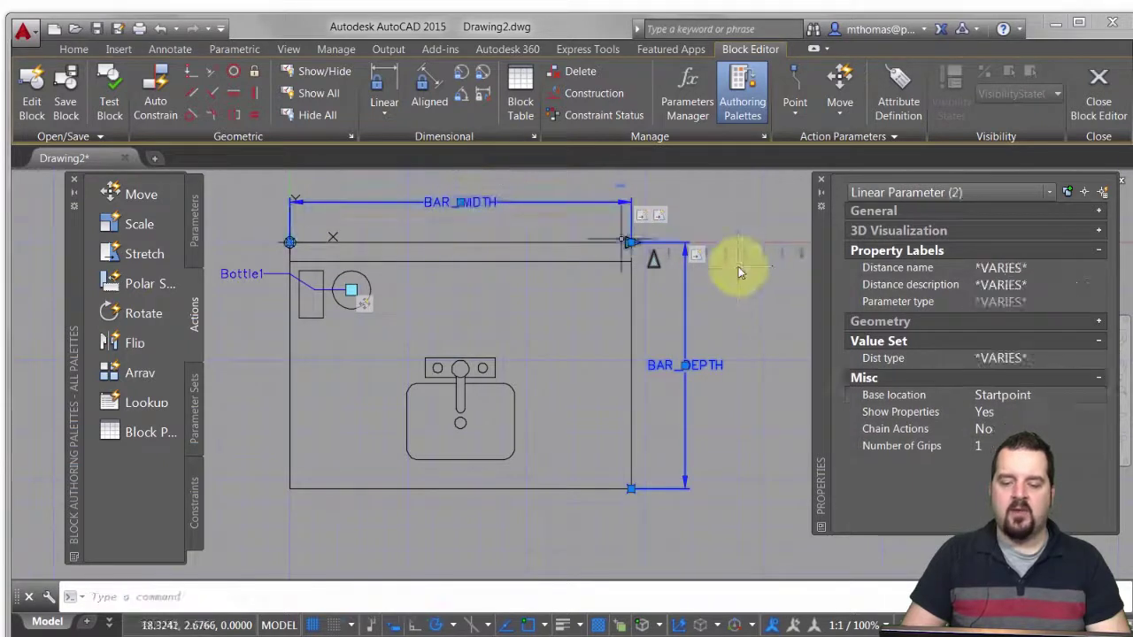
left_click(1040, 410)
left_click(1036, 413)
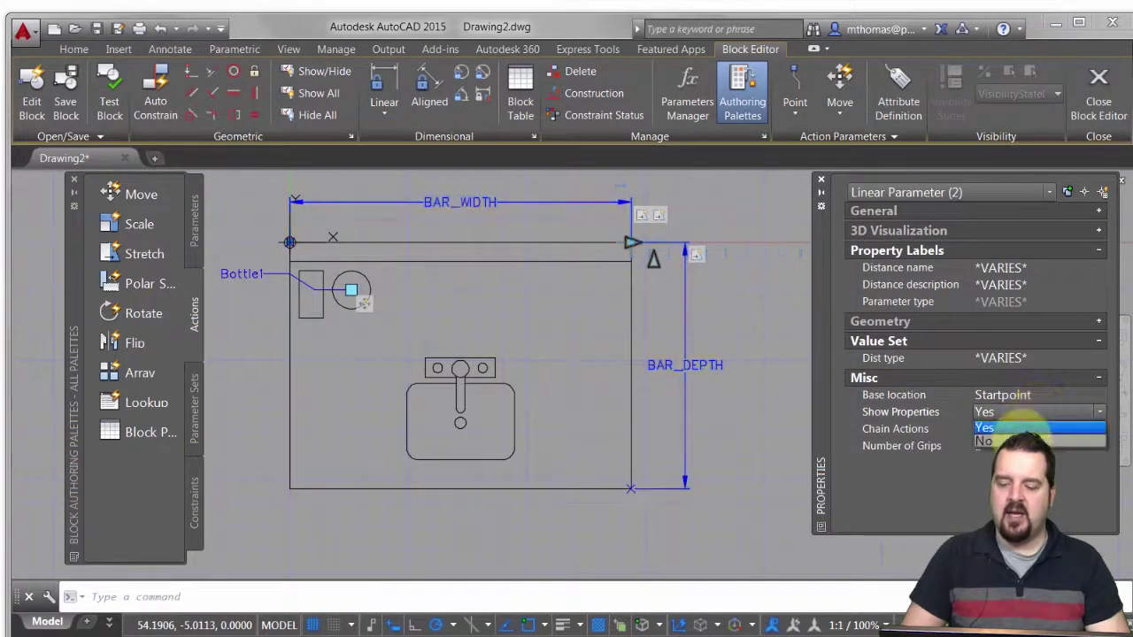
left_click(985, 441)
left_click(1014, 445)
left_click(1014, 445)
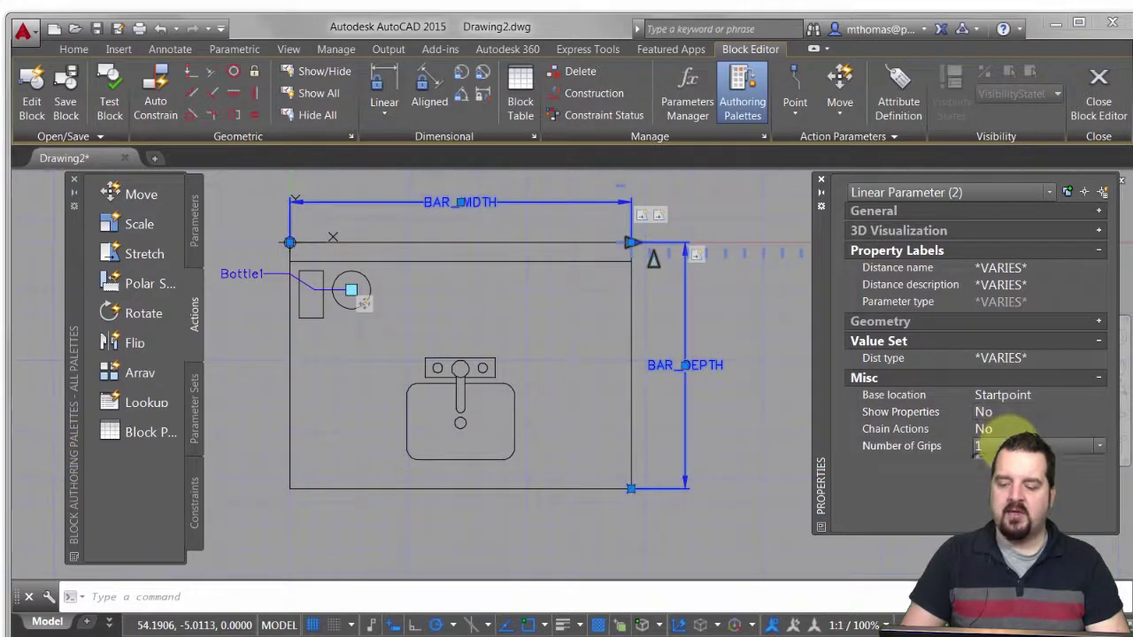
left_click(1009, 459)
key("Escape")
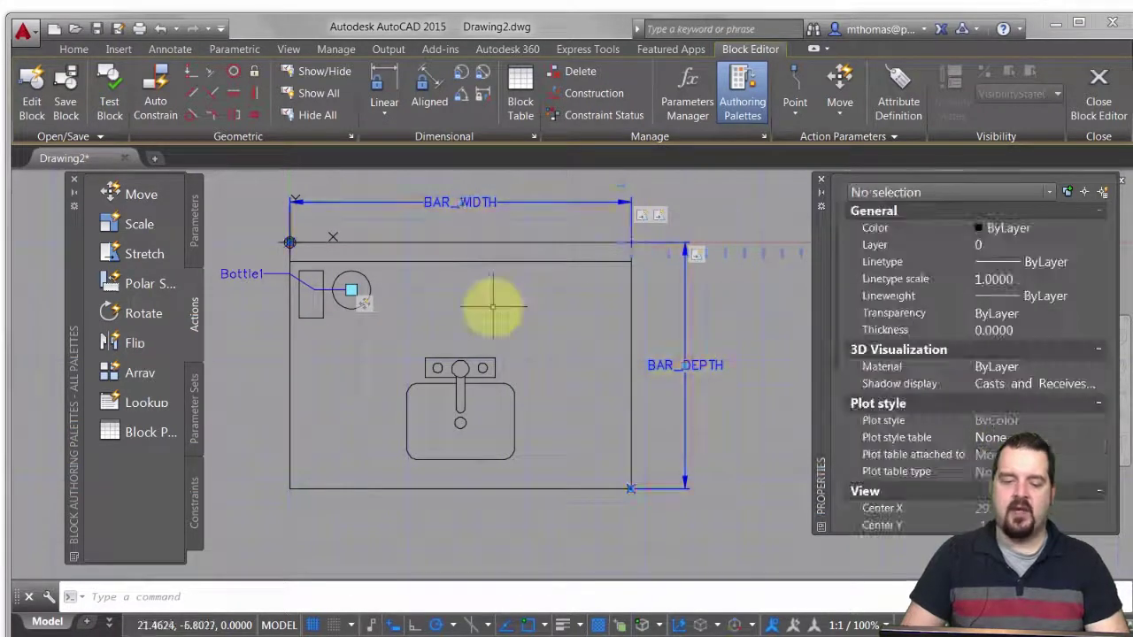
middle_click_drag(493, 307, 534, 341)
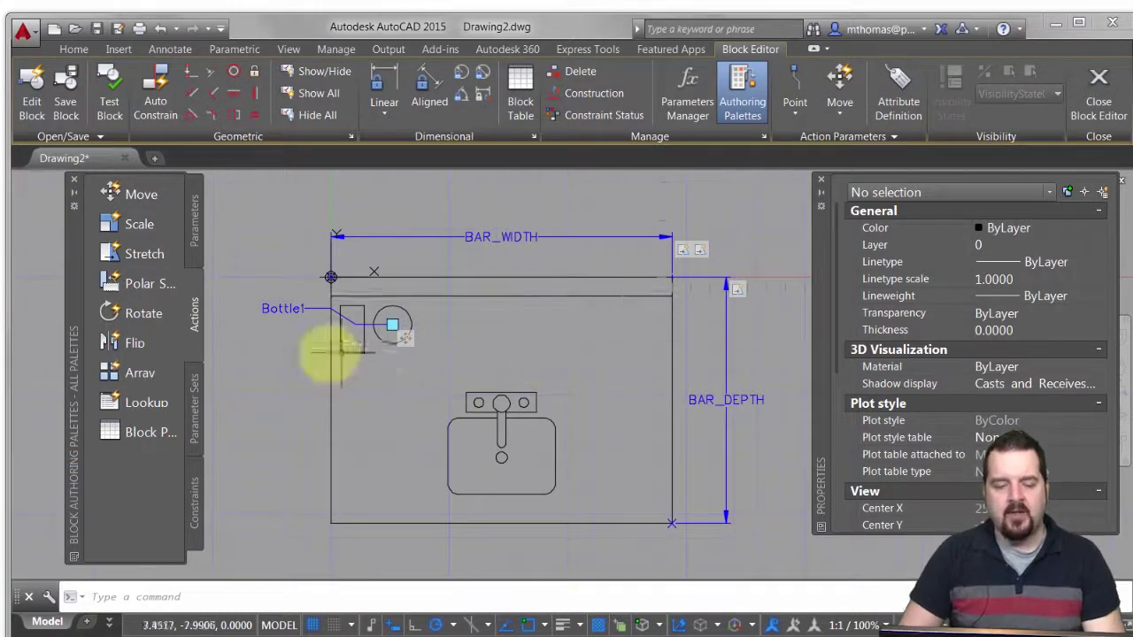
Place a Lookup parameter at the bar's bottom-left corner.
left_click(193, 217)
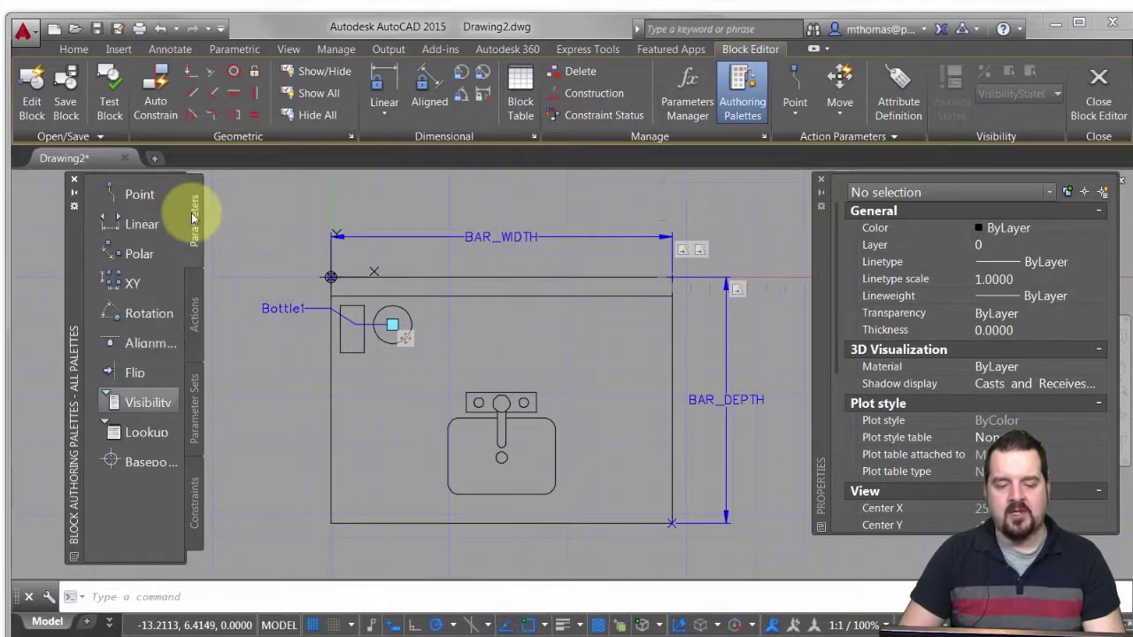
left_click(145, 434)
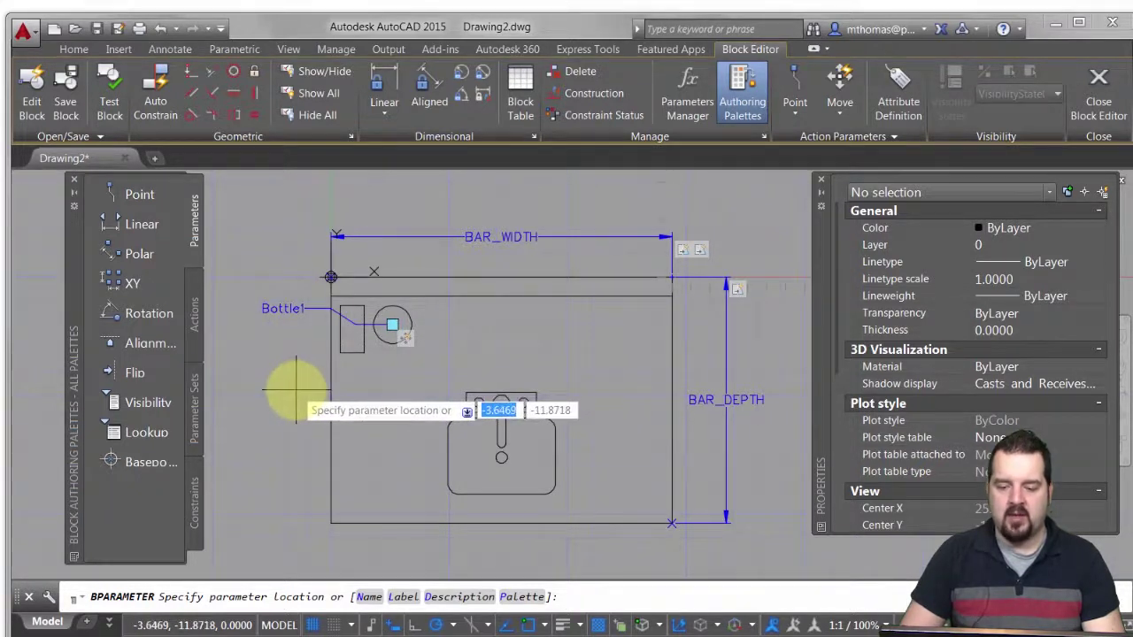
left_click(330, 523)
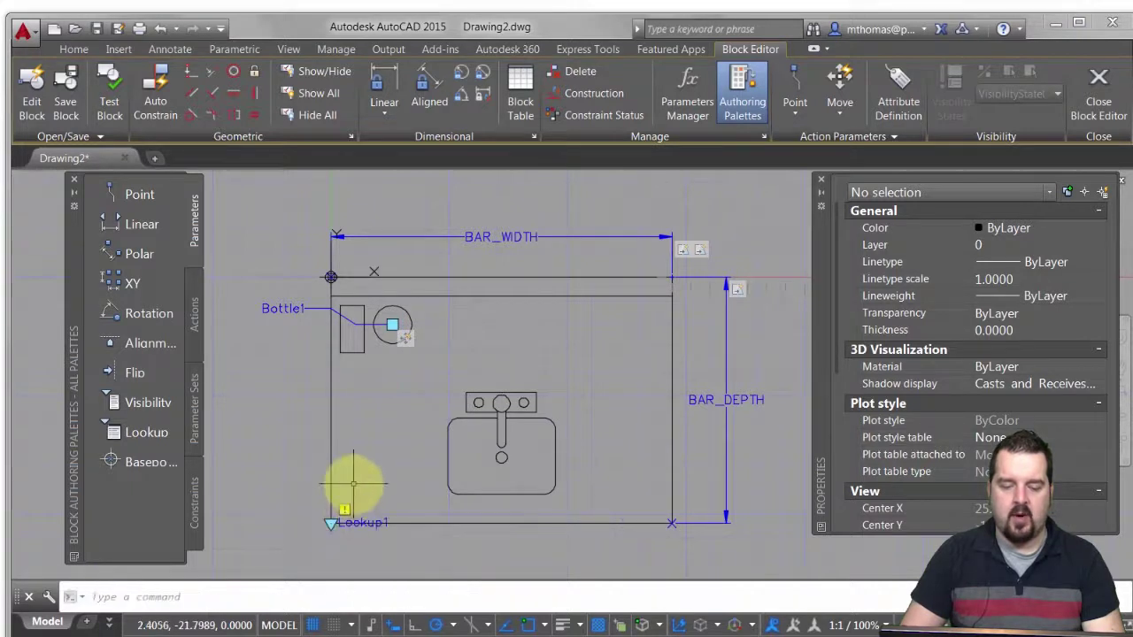
middle_click_drag(353, 486, 377, 424)
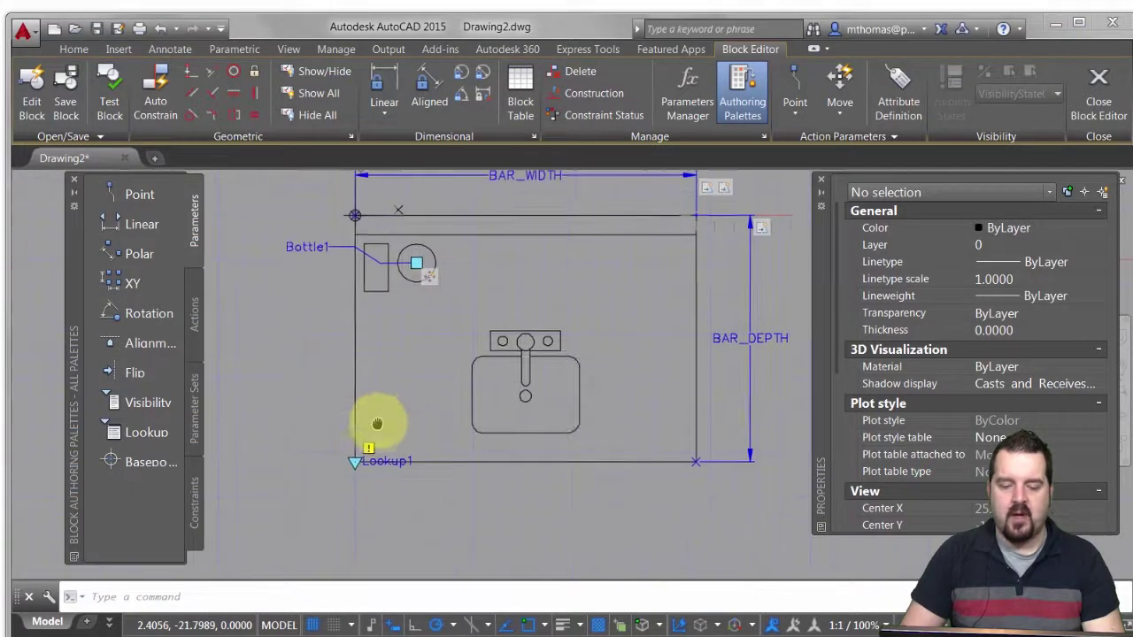
left_click(355, 462)
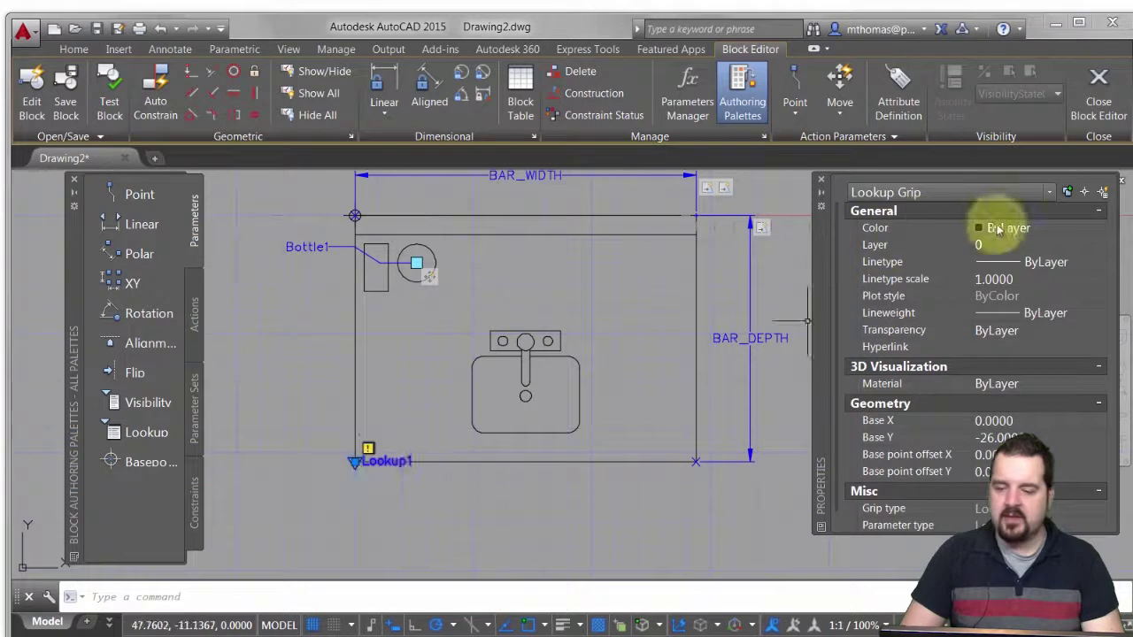
left_click(1096, 211)
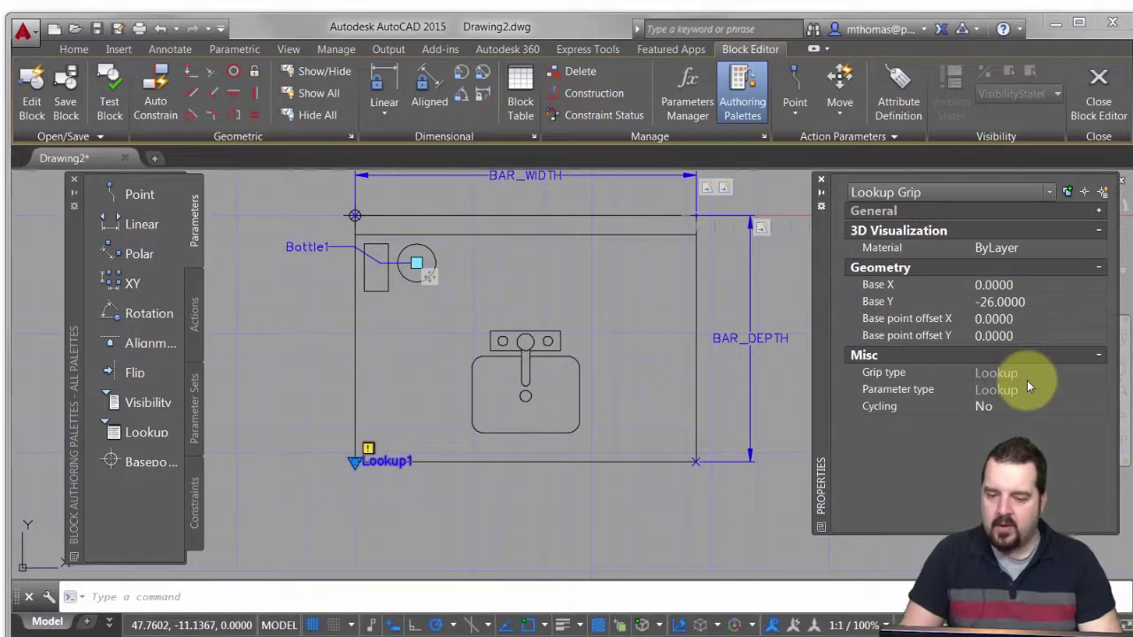
key("Escape")
Rename the lookup parameter to 'BAR Configuration' in Properties.
left_click(386, 461)
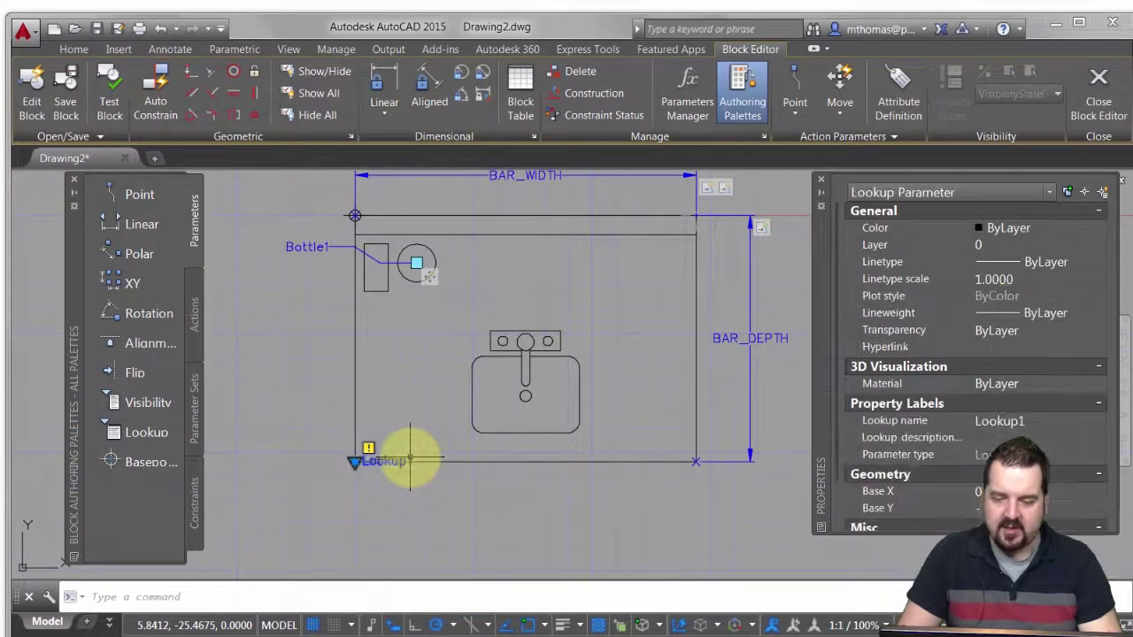
left_click(1098, 210)
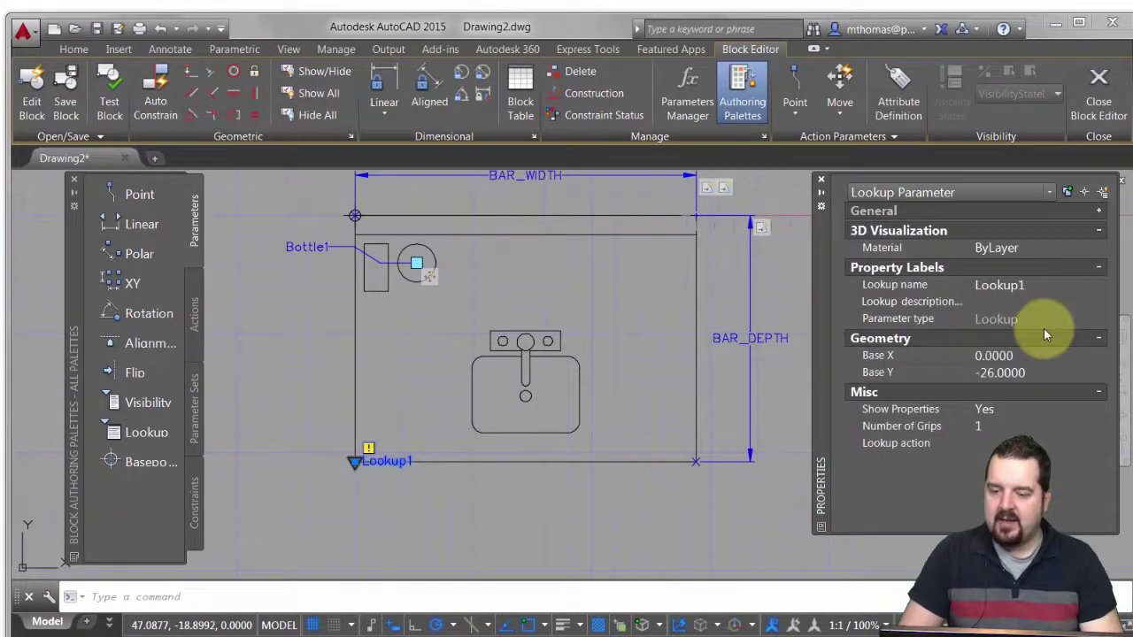
left_click(1041, 286)
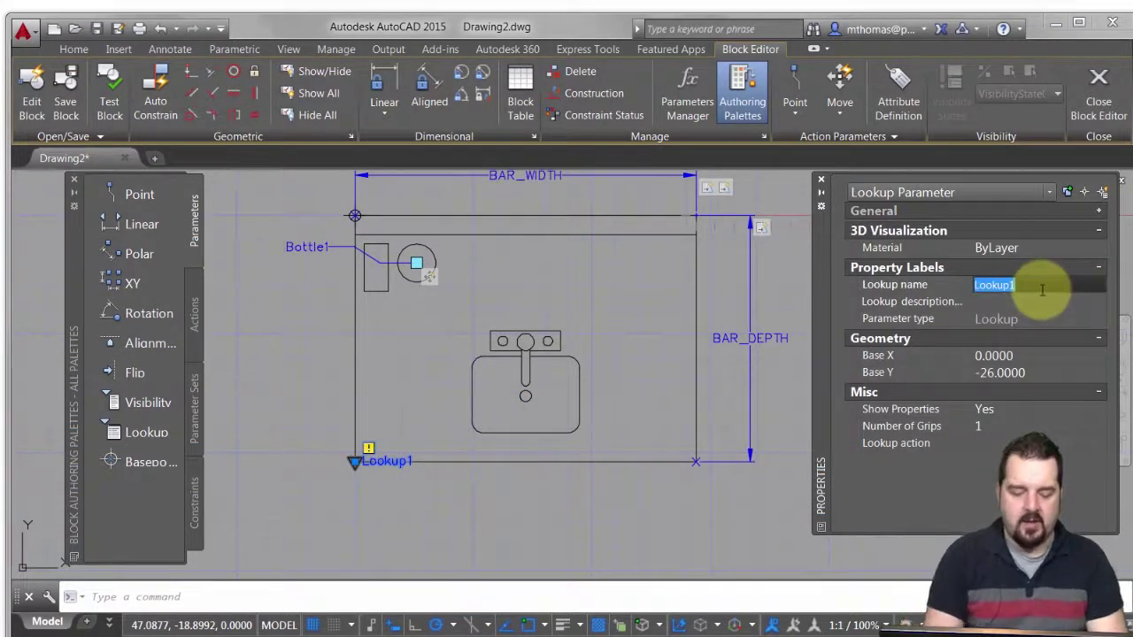
type("BAR Configuration")
key("Return")
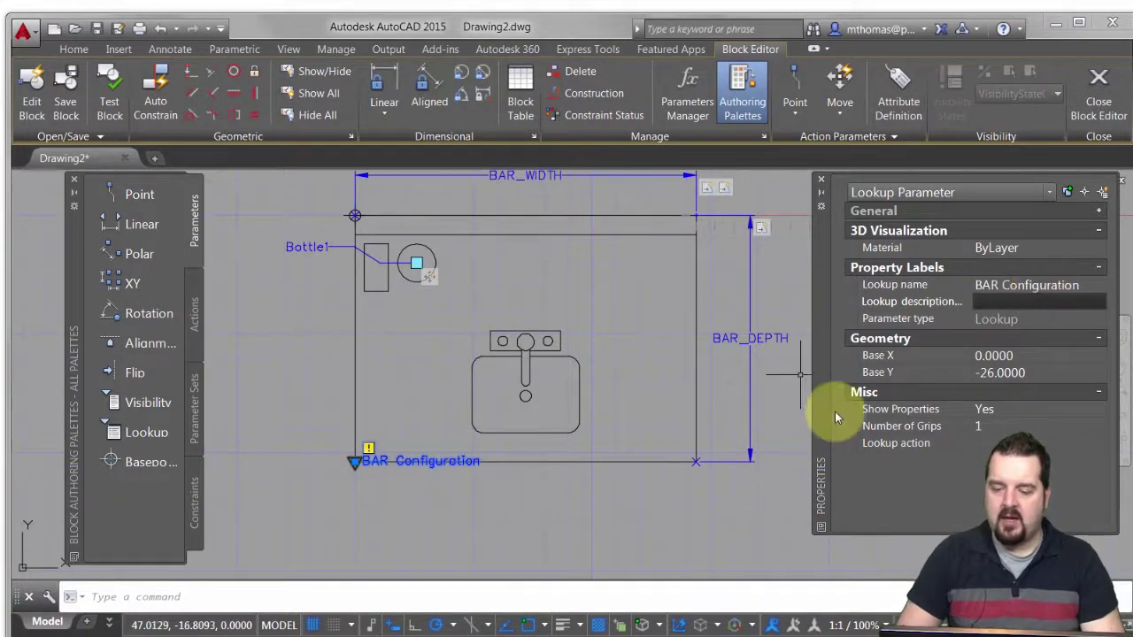
mouse_move(905, 416)
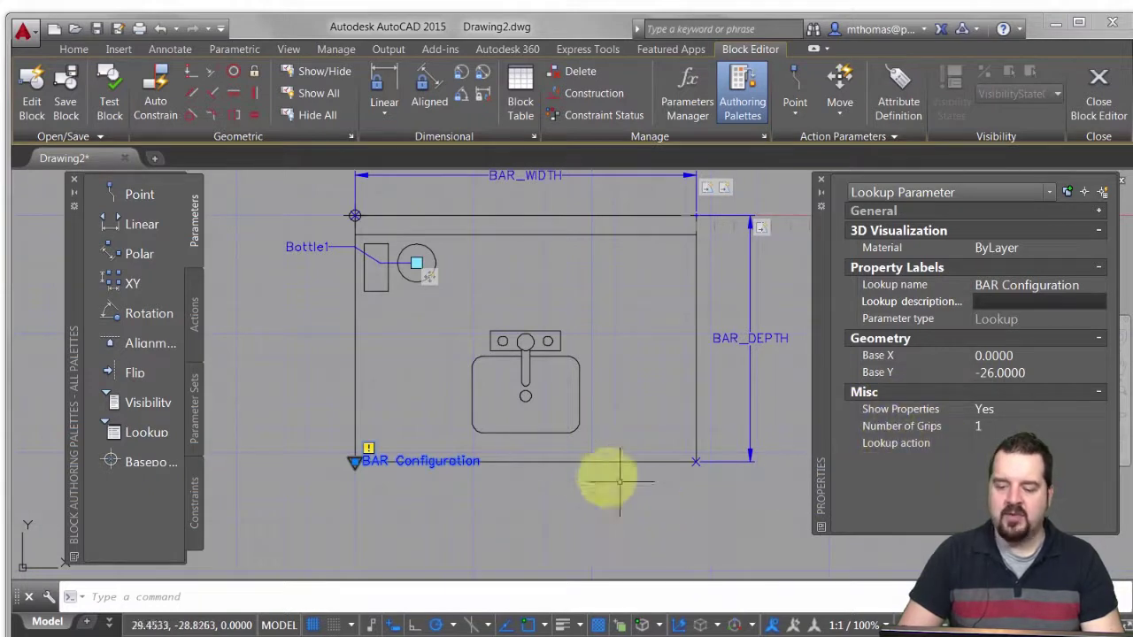
key("Escape")
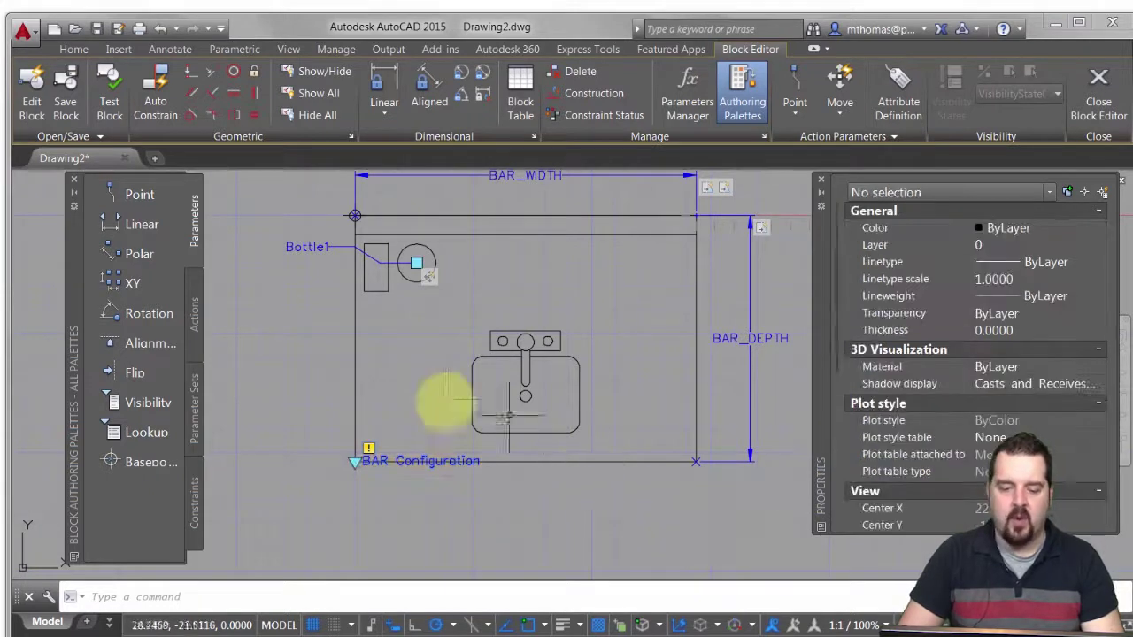
Attach a Lookup action to BAR Configuration, bringing up its Property Lookup Table.
left_click(194, 309)
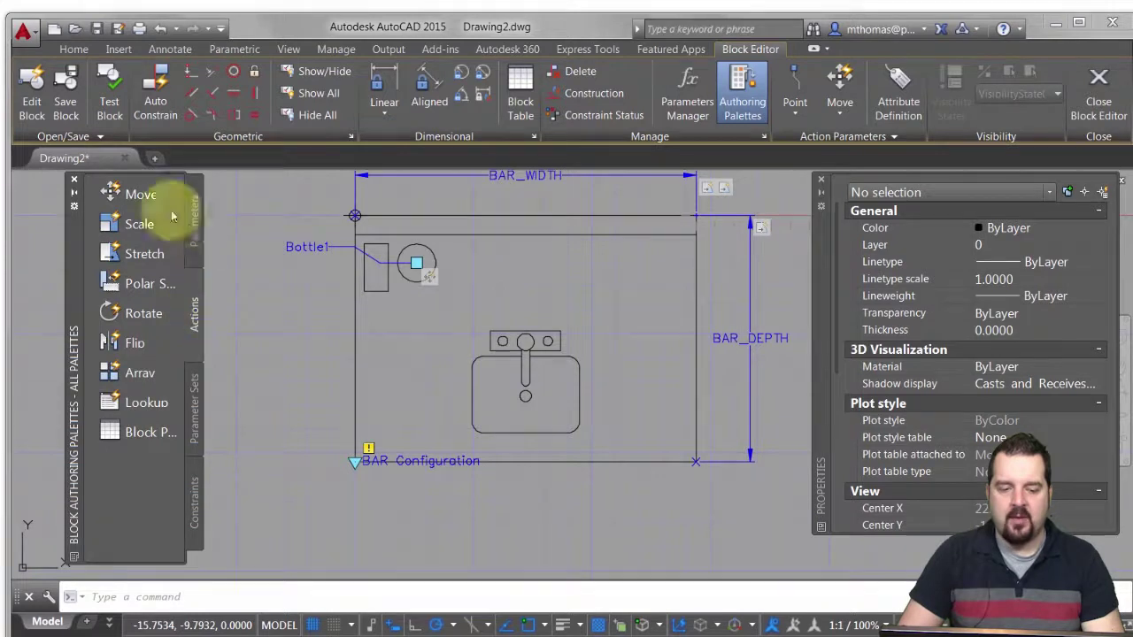
left_click(146, 402)
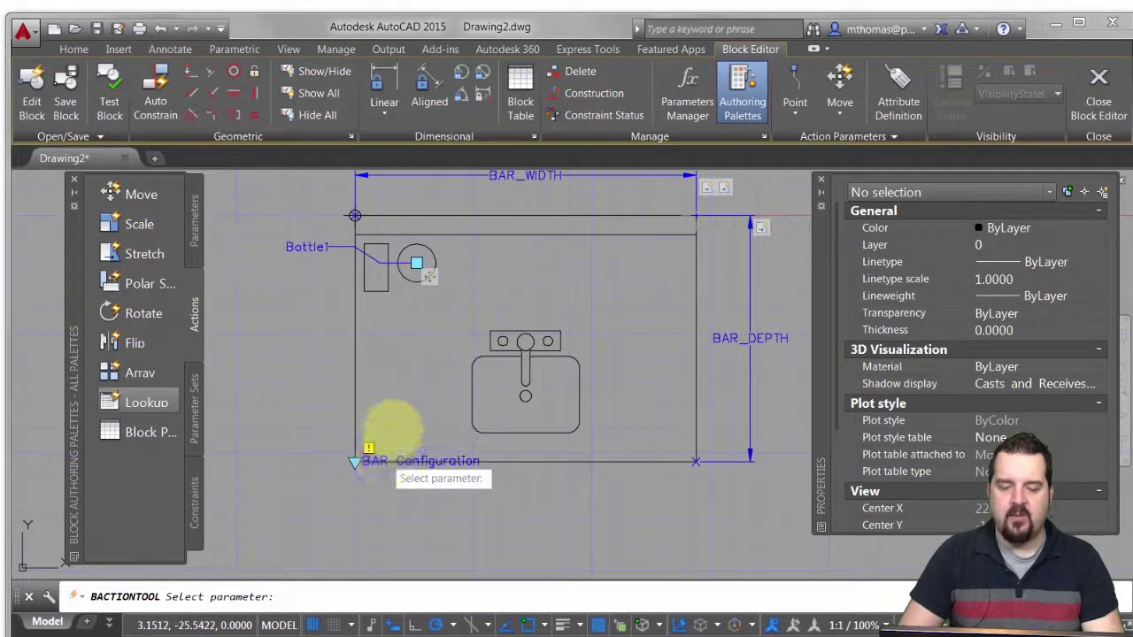
left_click(385, 460)
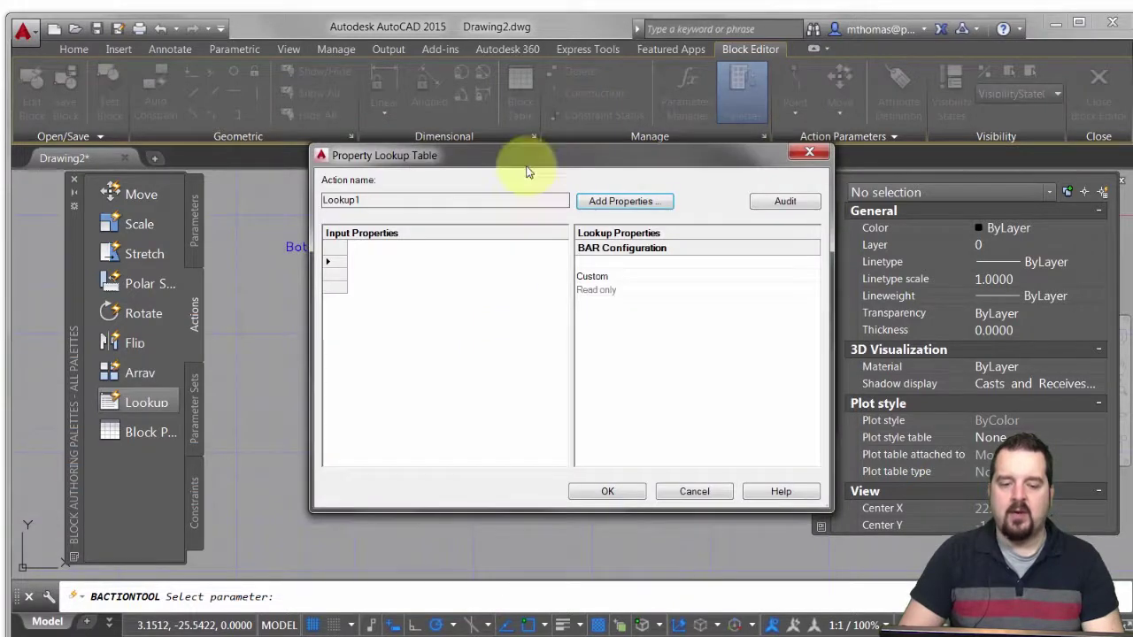
left_click_drag(524, 171, 479, 189)
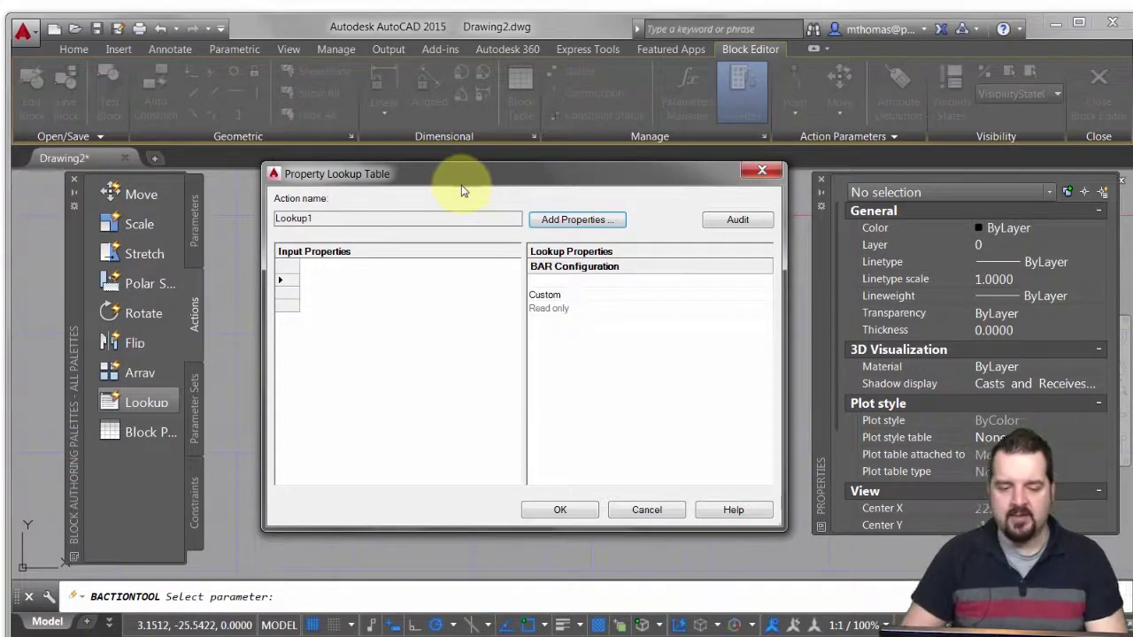
Add BAR_DEPTH and BAR_WIDTH as input property columns of the Lookup1 table.
left_click(577, 227)
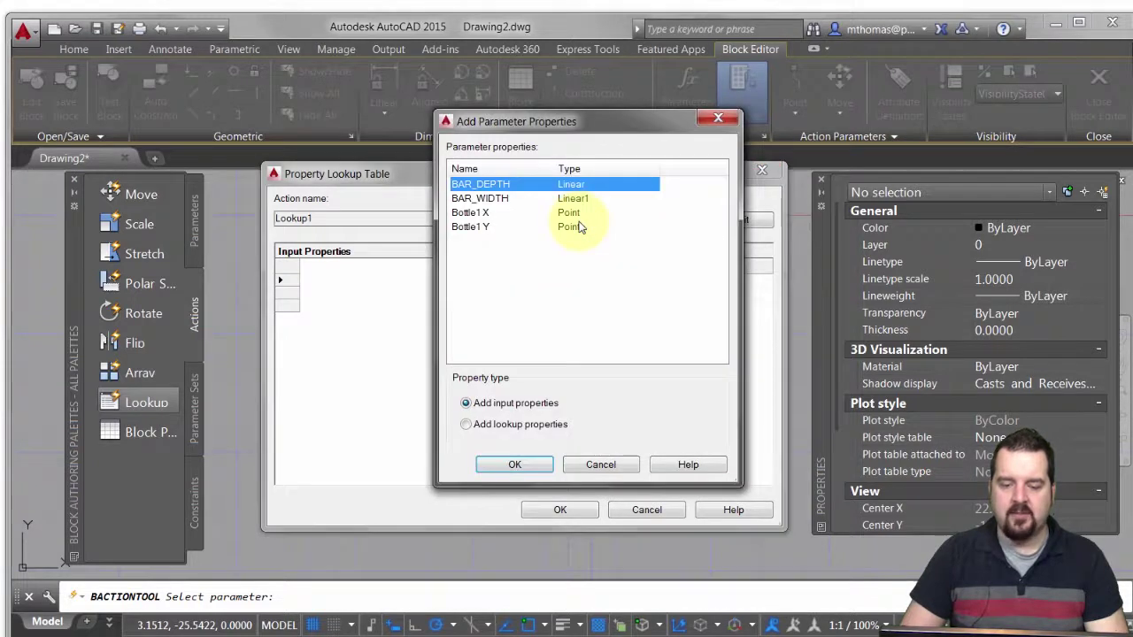
left_click(501, 200, "shift")
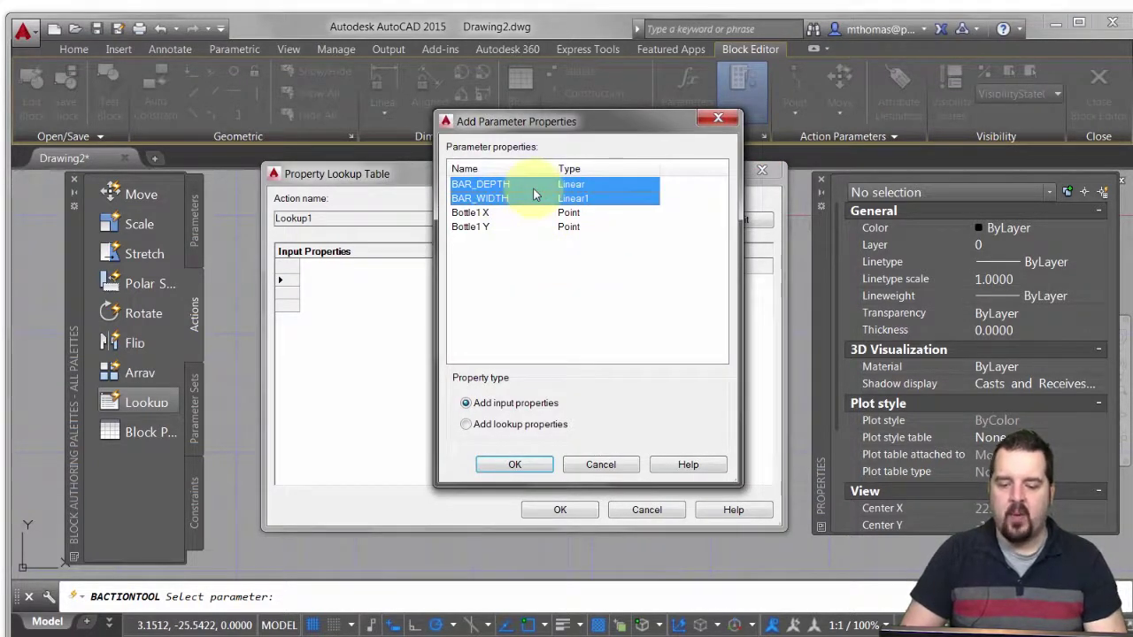
left_click(509, 463)
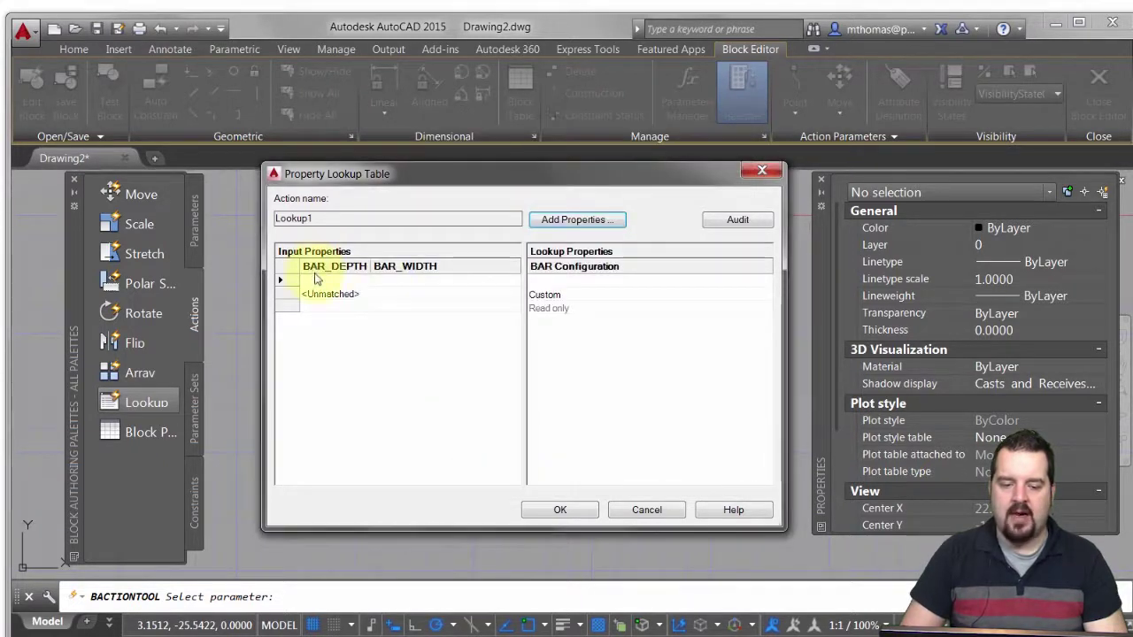
Set the five BAR_DEPTH input values to 26, 26, 32, 36 and 50.
right_click(458, 272)
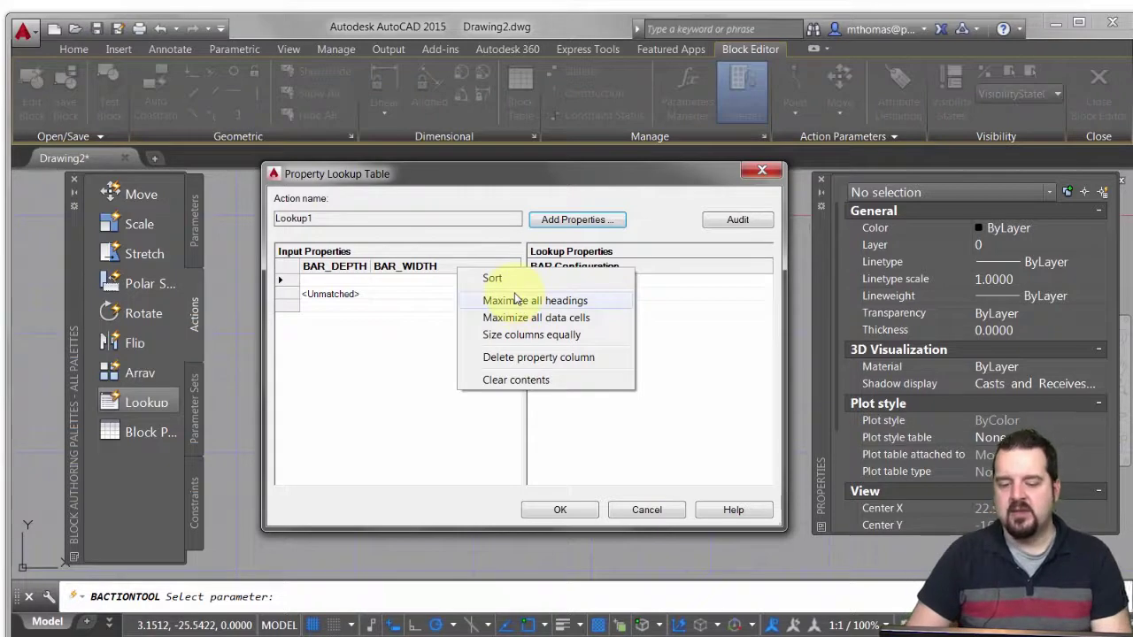
left_click(339, 283)
left_click(360, 285)
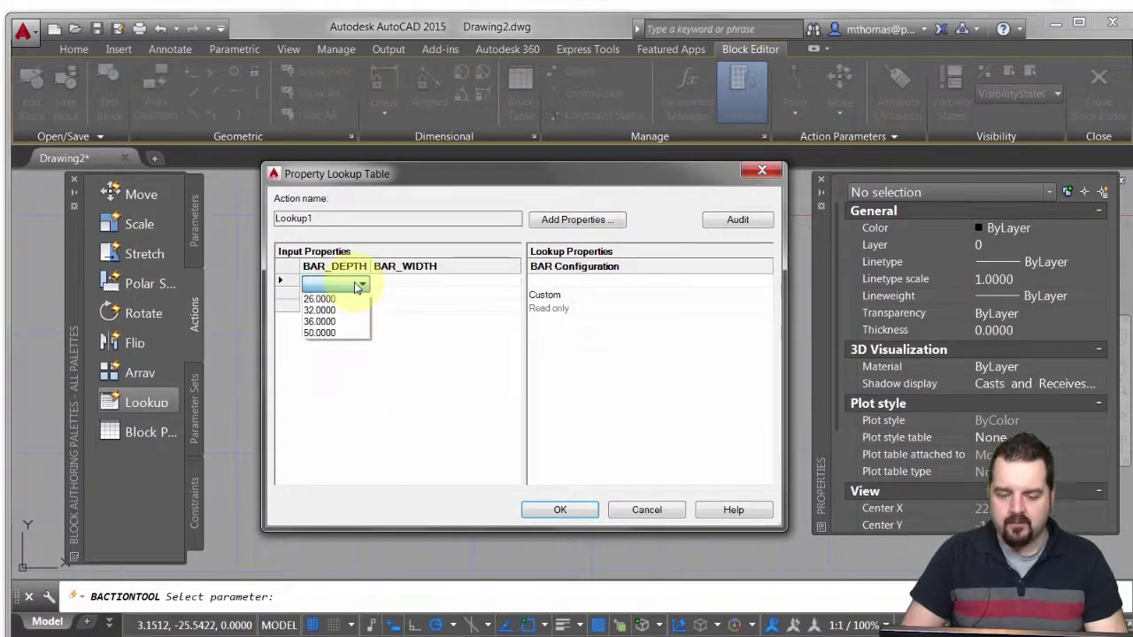
left_click(354, 299)
left_click(348, 301)
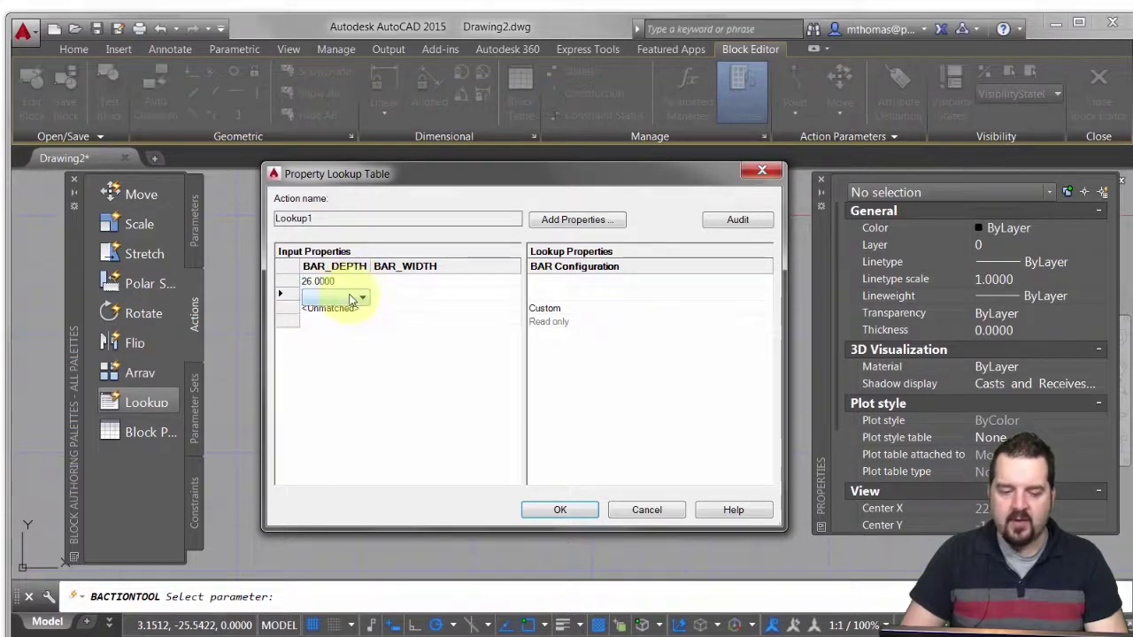
left_click(352, 305)
left_click(349, 315)
left_click(353, 308)
left_click(359, 311)
left_click(345, 338)
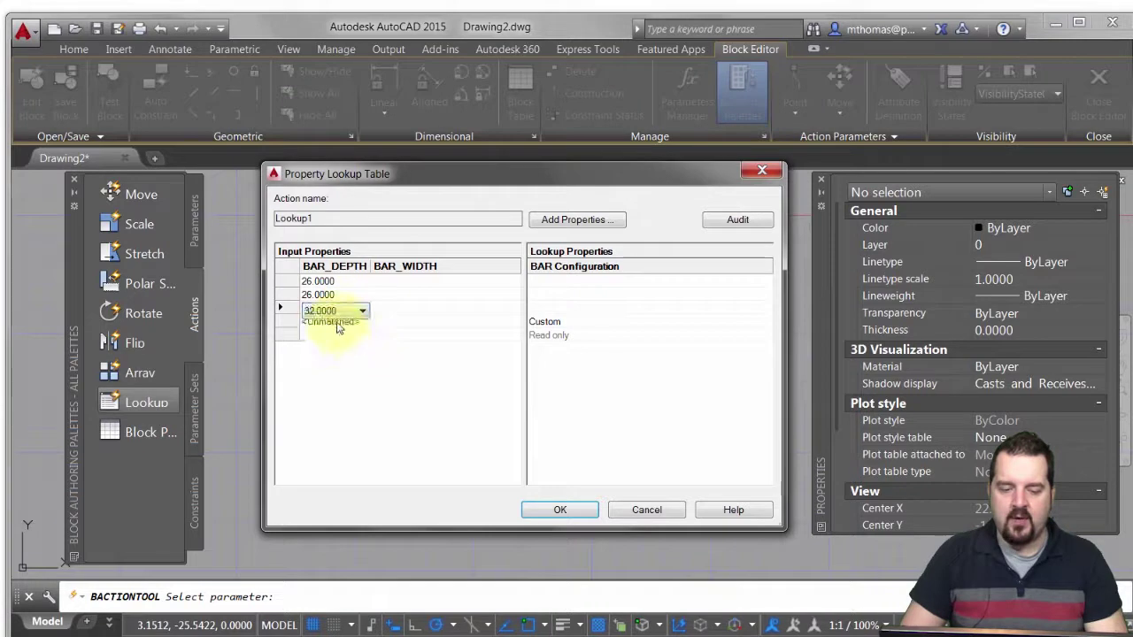
left_click(336, 324)
left_click(362, 324)
left_click(339, 362)
left_click(333, 338)
left_click(337, 338)
left_click(335, 397)
left_click(328, 414)
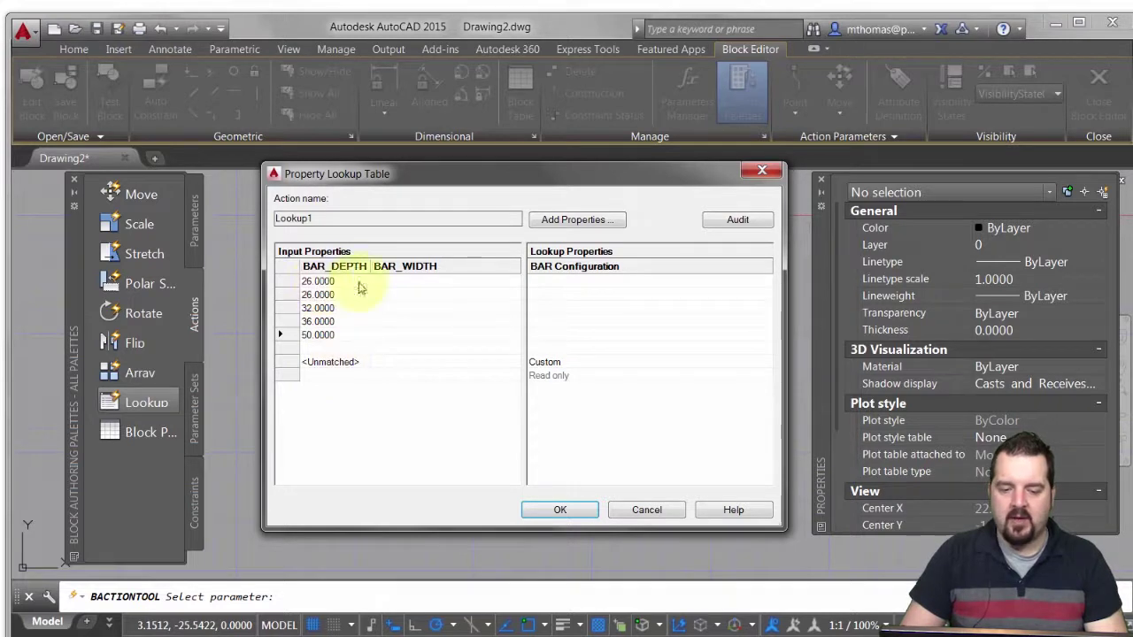
Enter BAR_WIDTH values 36, 40, 38, 50 and 72, correcting the wrong entries.
left_click(416, 281)
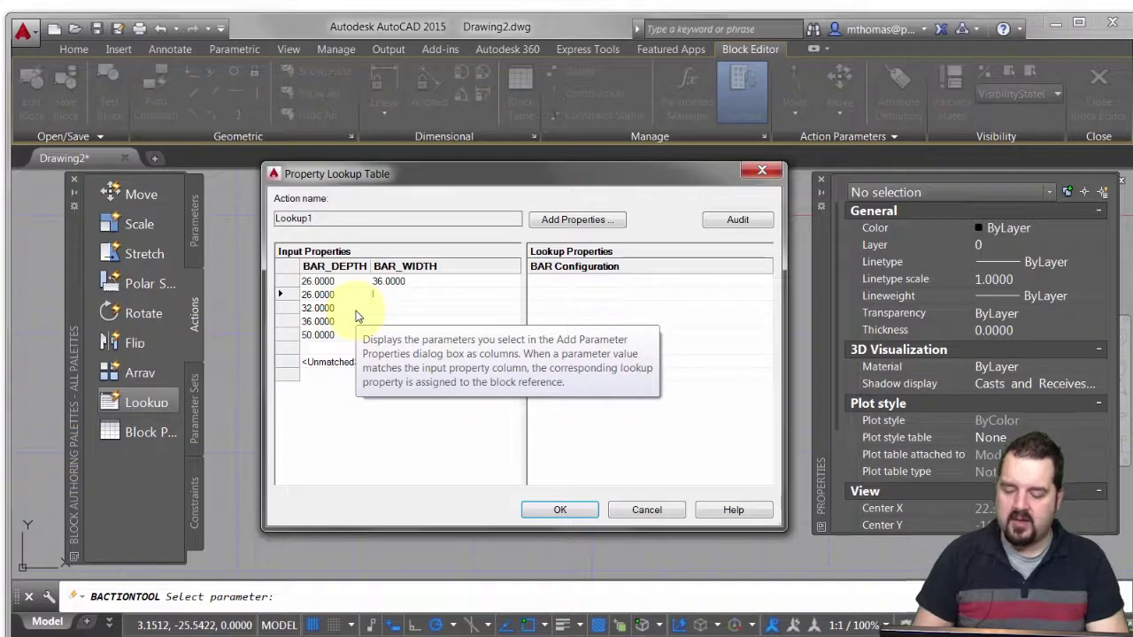
type("37")
key("Return")
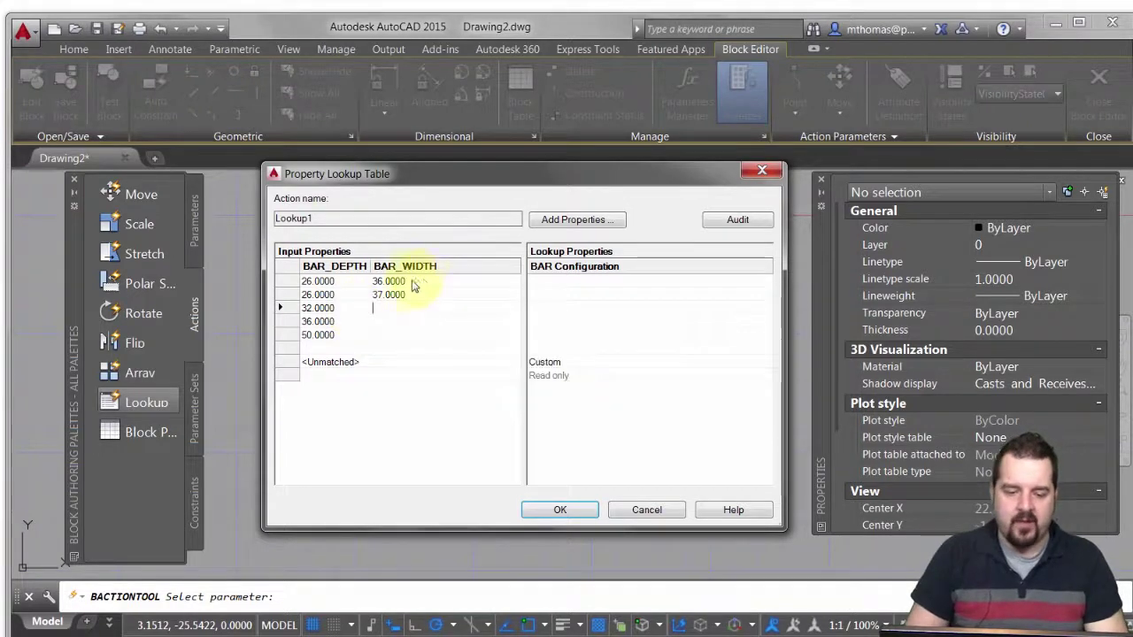
left_click_drag(413, 298, 362, 296)
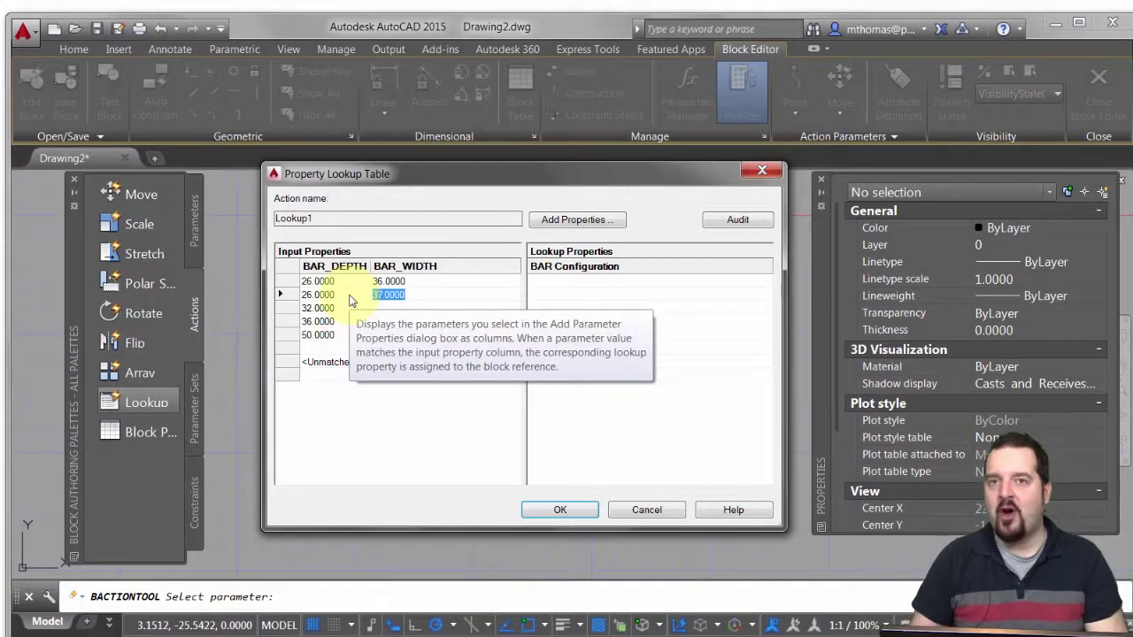
left_click(757, 220)
left_click(567, 394)
left_click(427, 295)
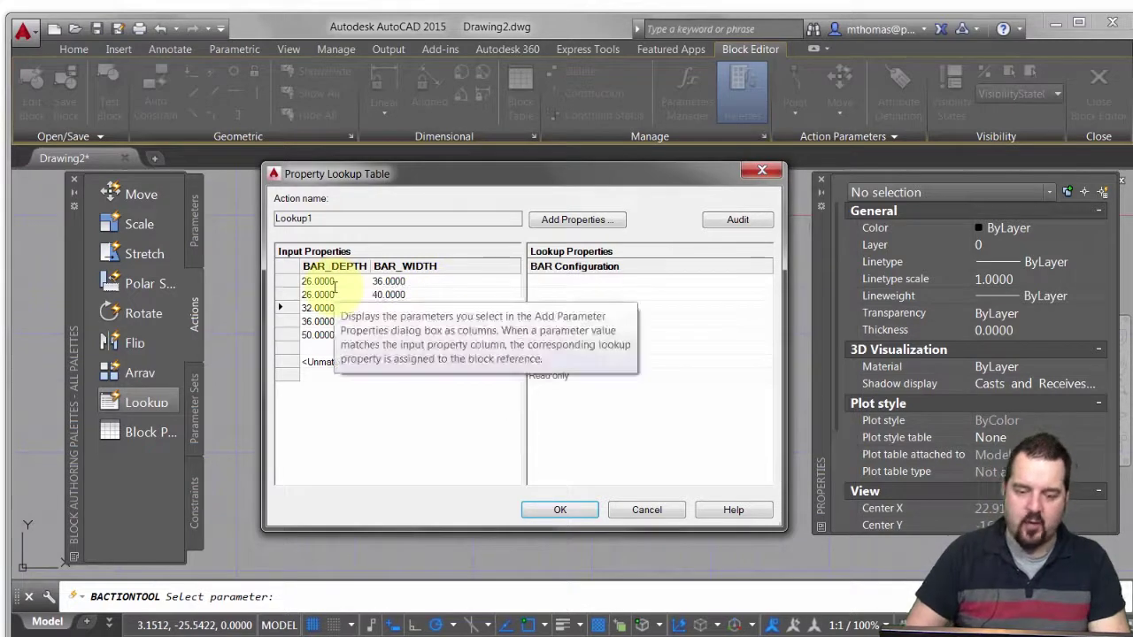
left_click(399, 309)
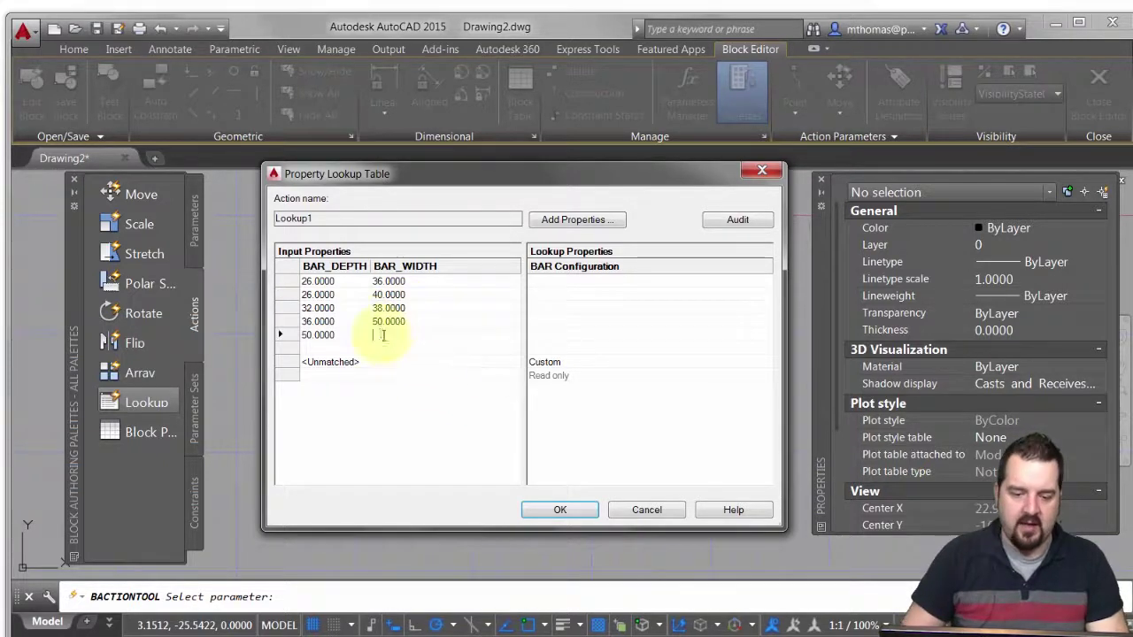
type("32")
key("Return")
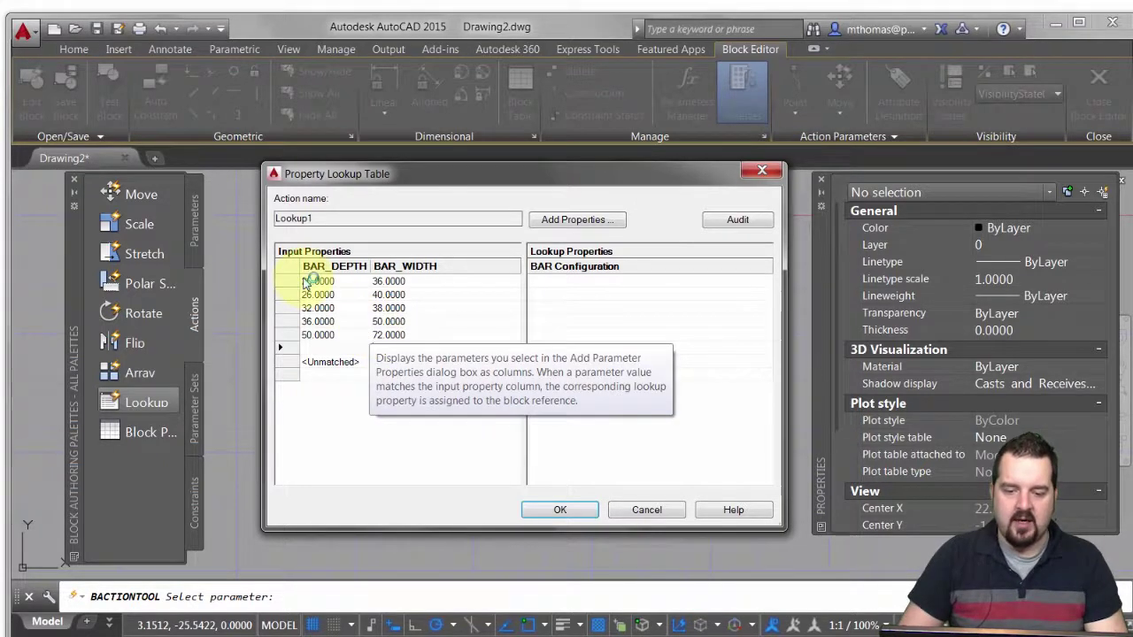
Label the BAR Configuration rows STD, STD+, XL, XXD and XXD+.
left_click(551, 283)
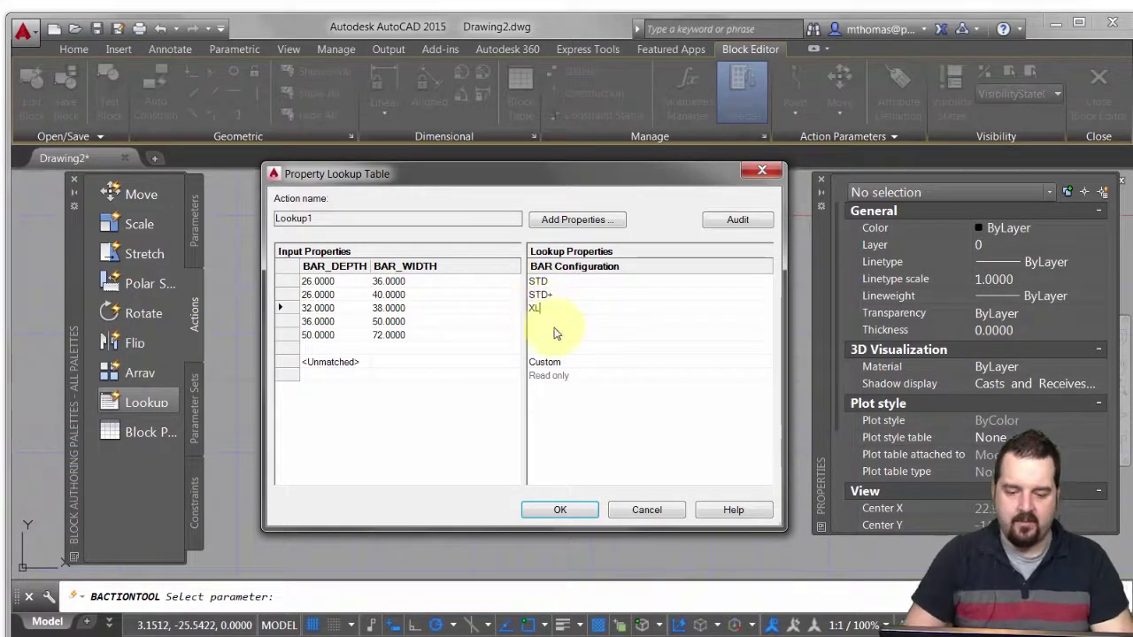
type("XXD")
key("Return")
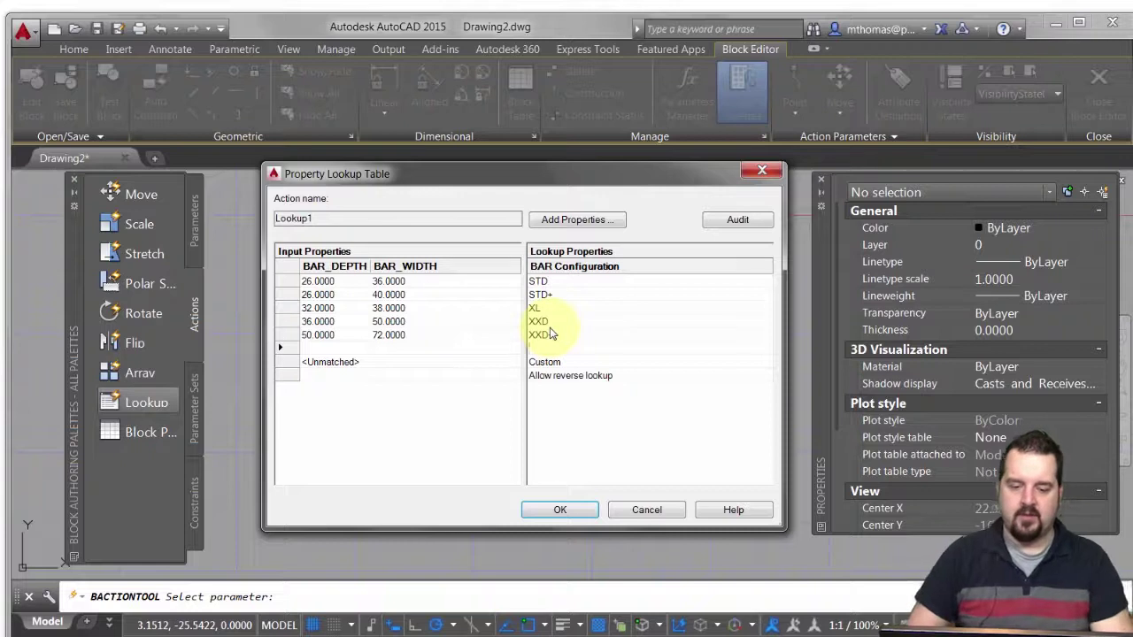
type("XXD+")
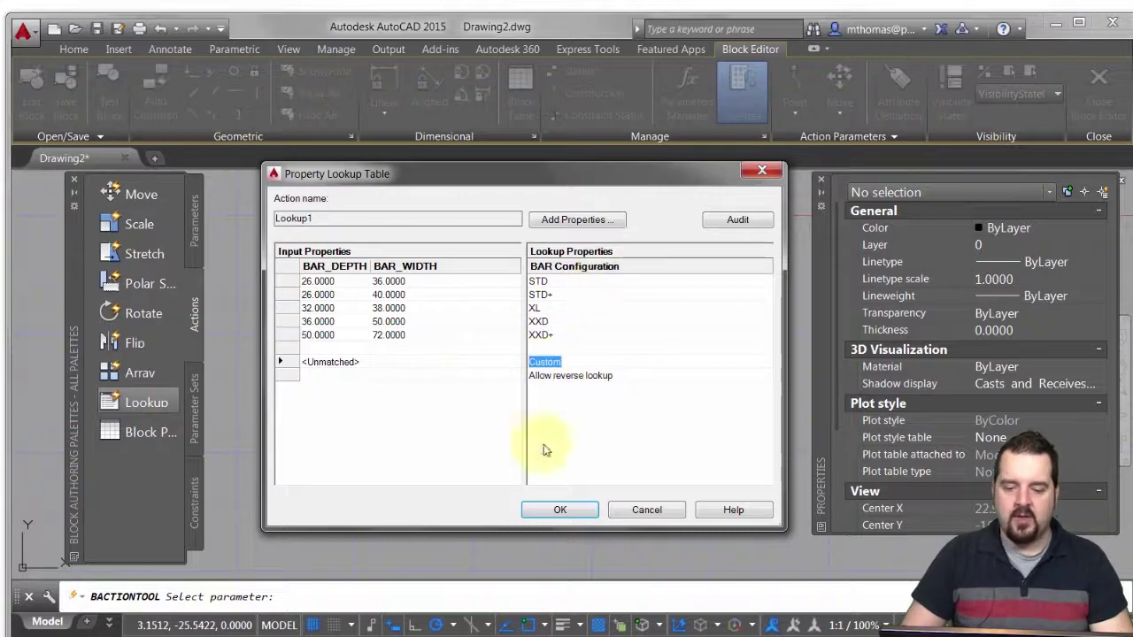
left_click(561, 510)
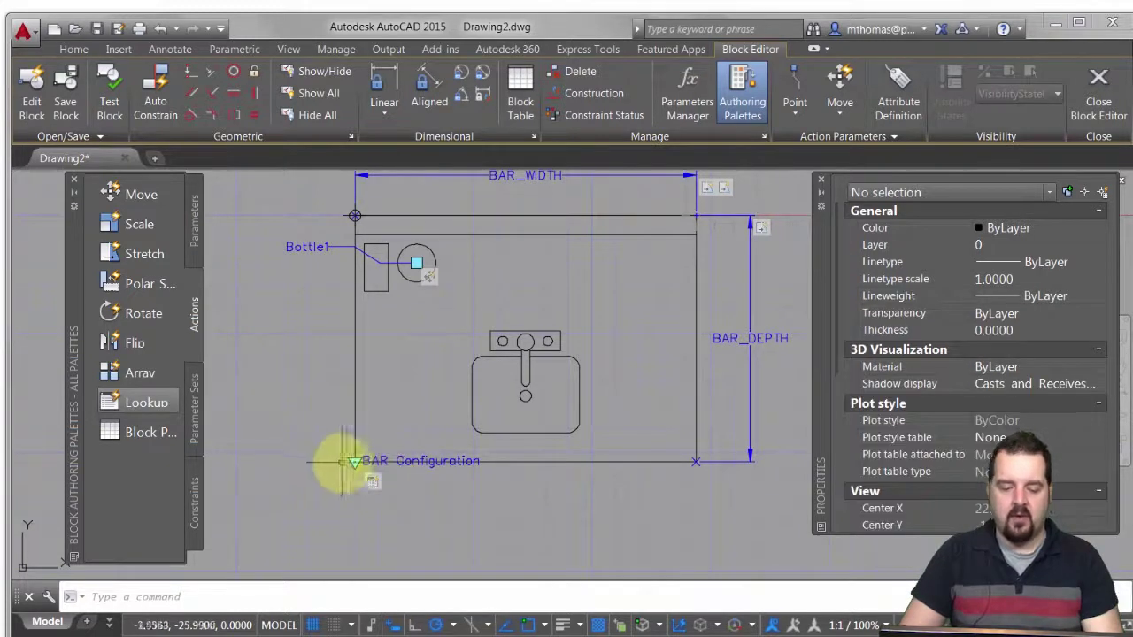
right_click(374, 484)
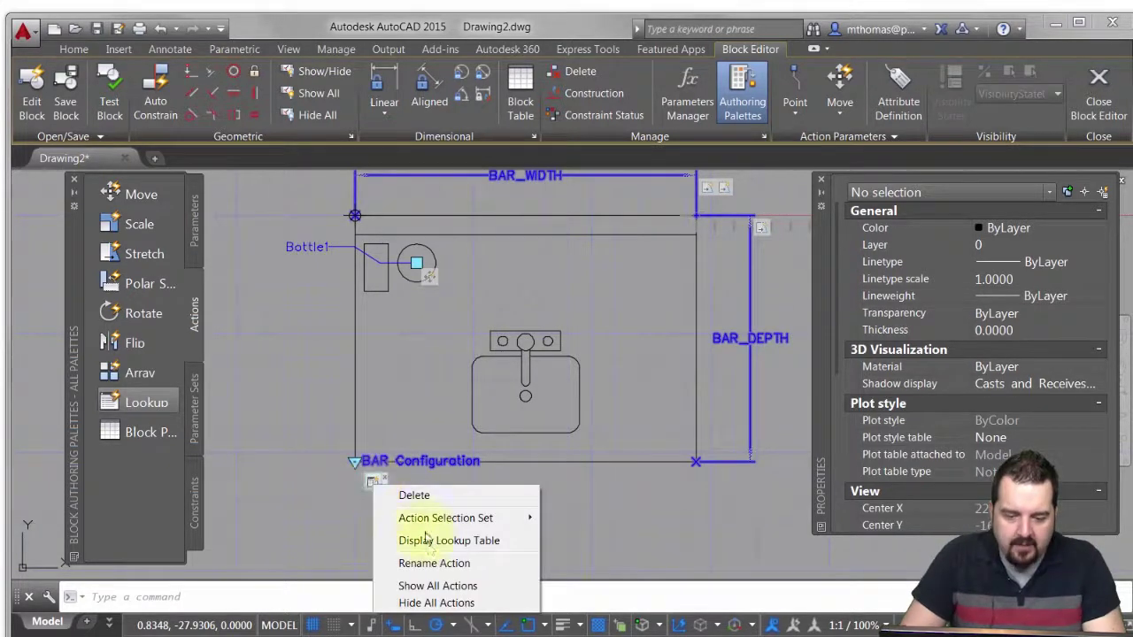
key("Escape")
left_click(372, 483)
key("Escape")
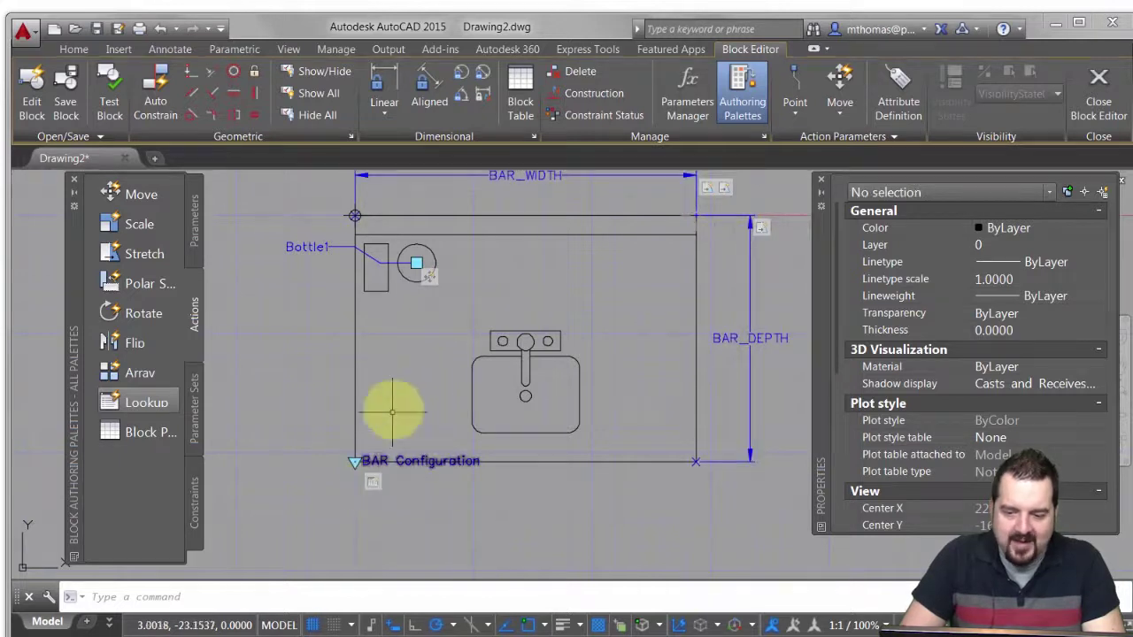
double_click(402, 460)
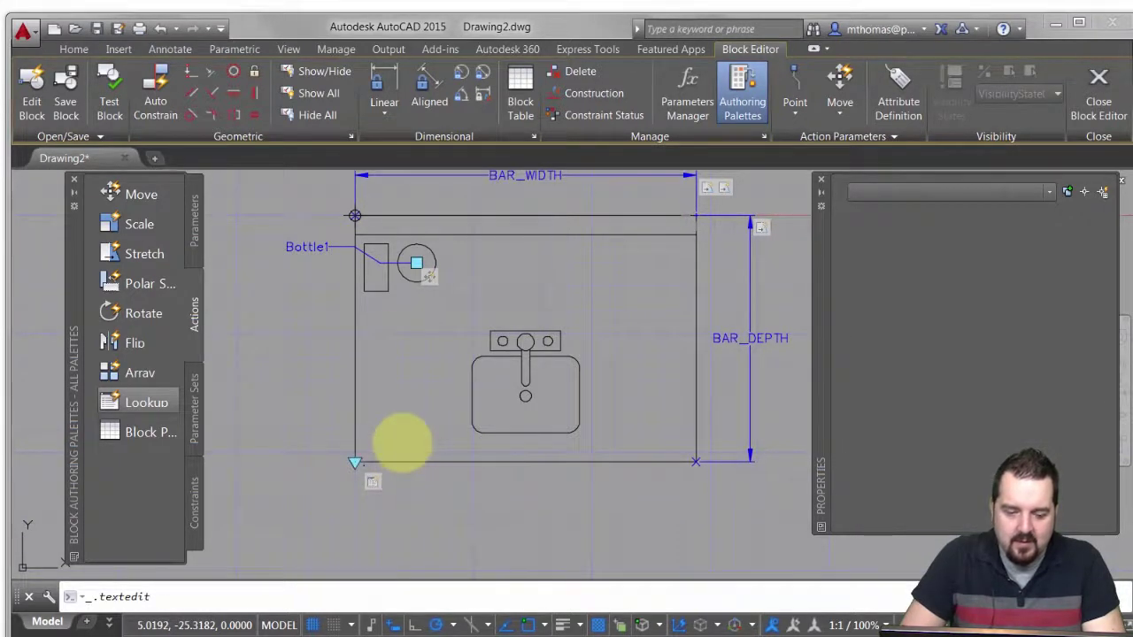
key("Escape")
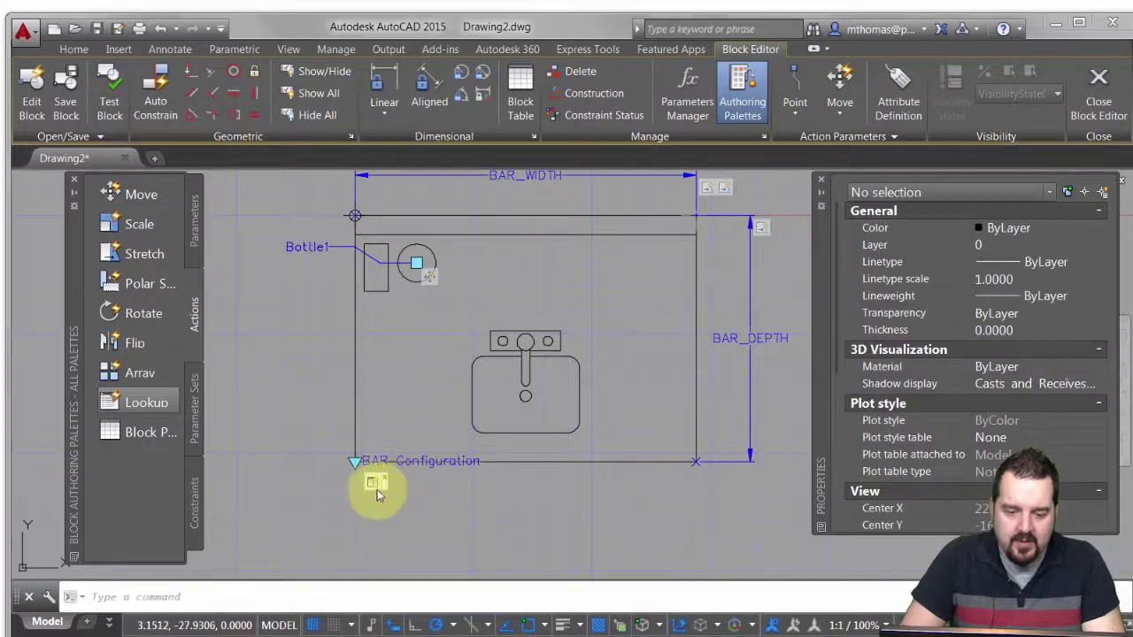
left_click(375, 485)
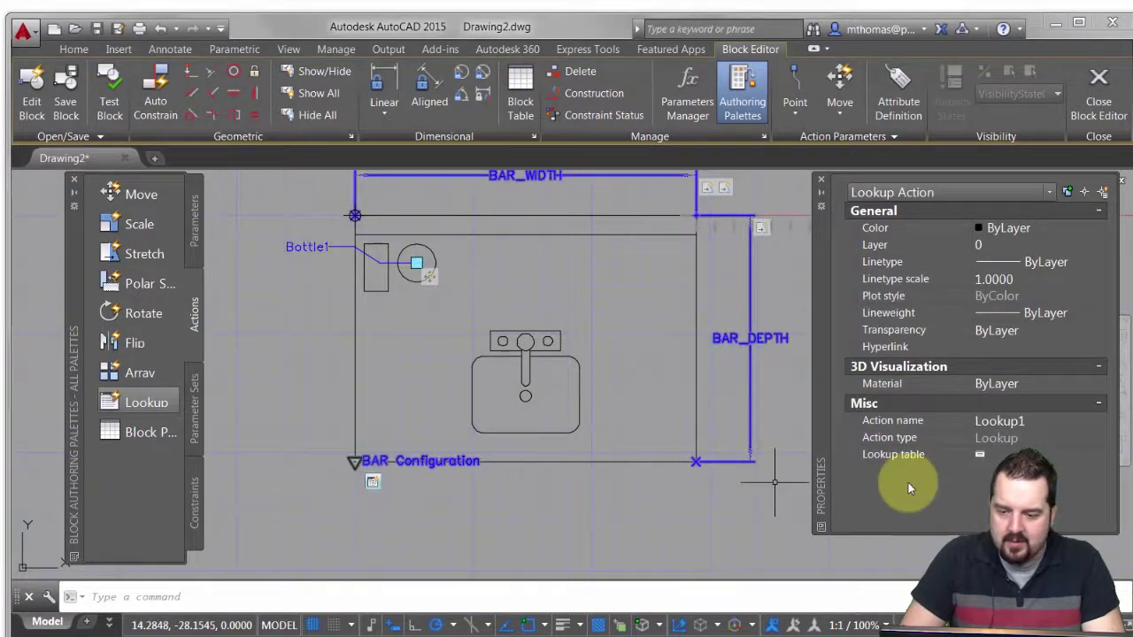
left_click(980, 455)
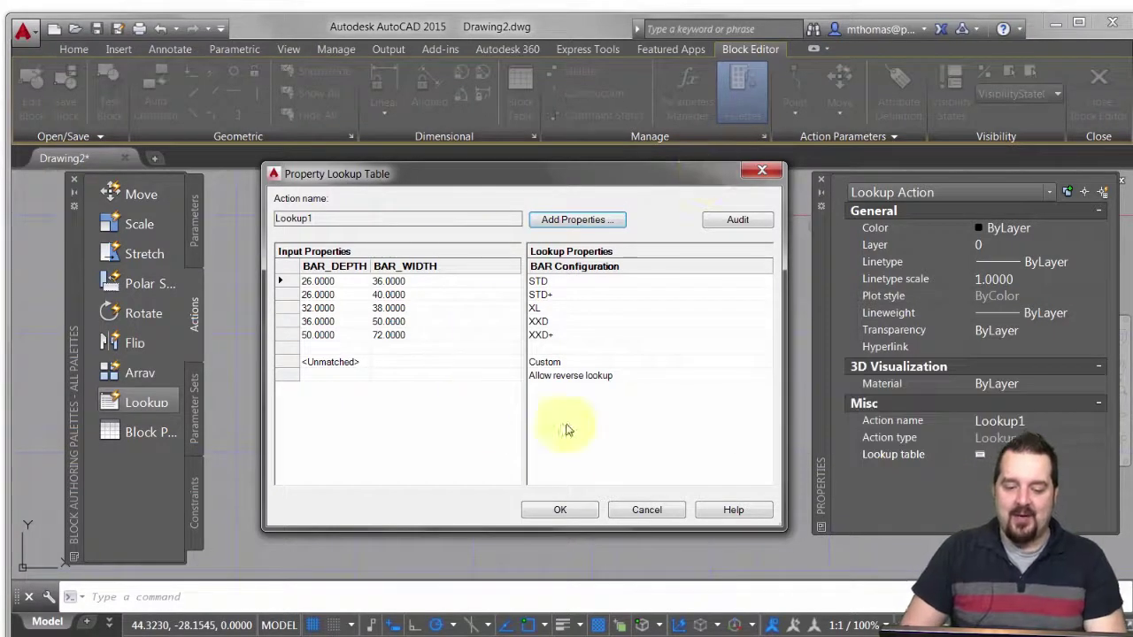
left_click(560, 510)
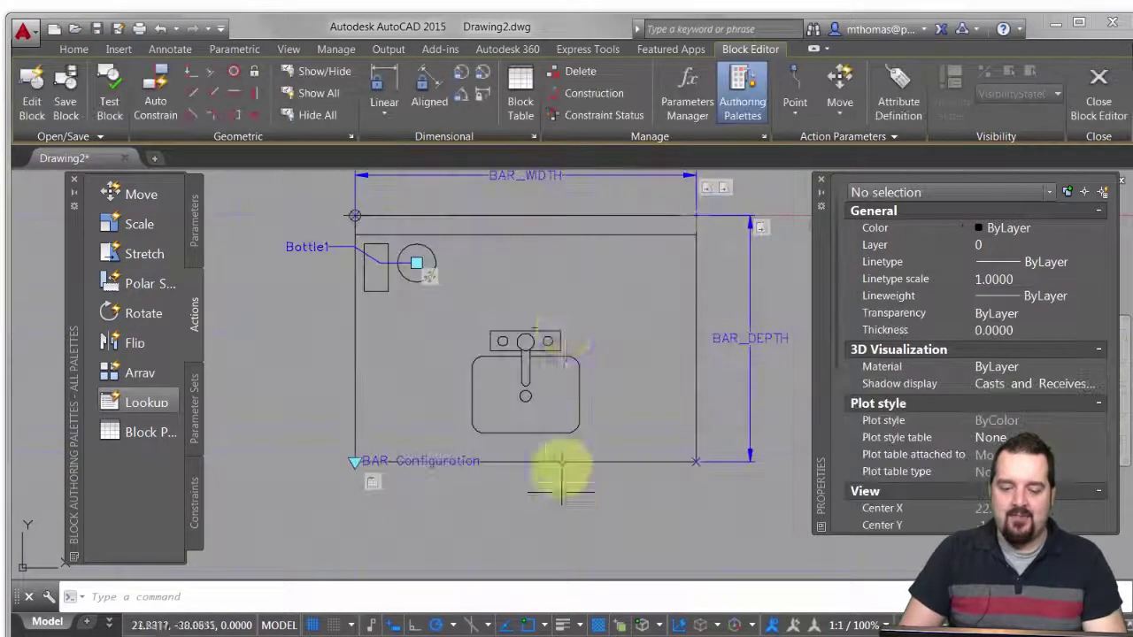
Close the Block Editor, saving changes, and select the inserted wet bar.
left_click(1087, 106)
left_click(527, 321)
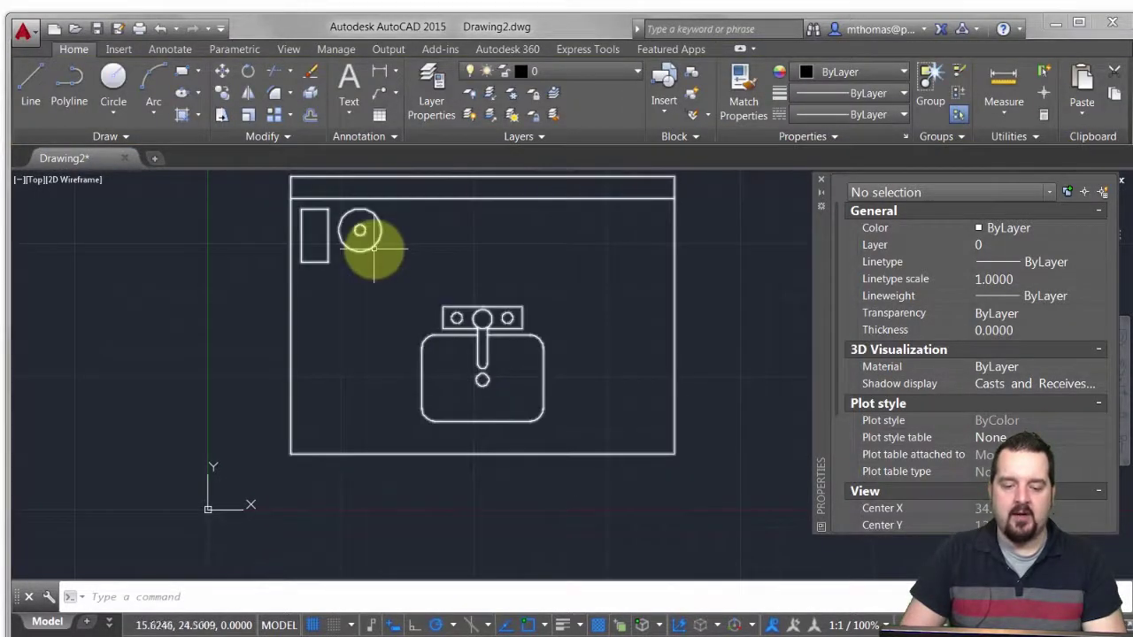
left_click(368, 243)
middle_click_drag(412, 264, 405, 278)
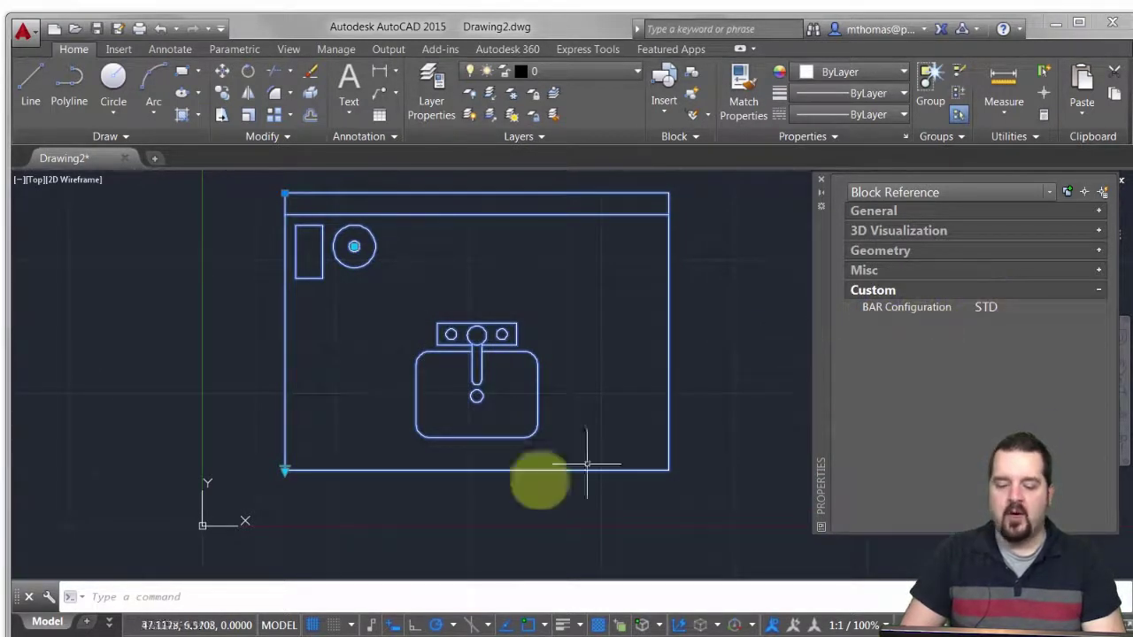
Switch the bar's configuration to STD+, then XL, then XXD.
left_click(285, 470)
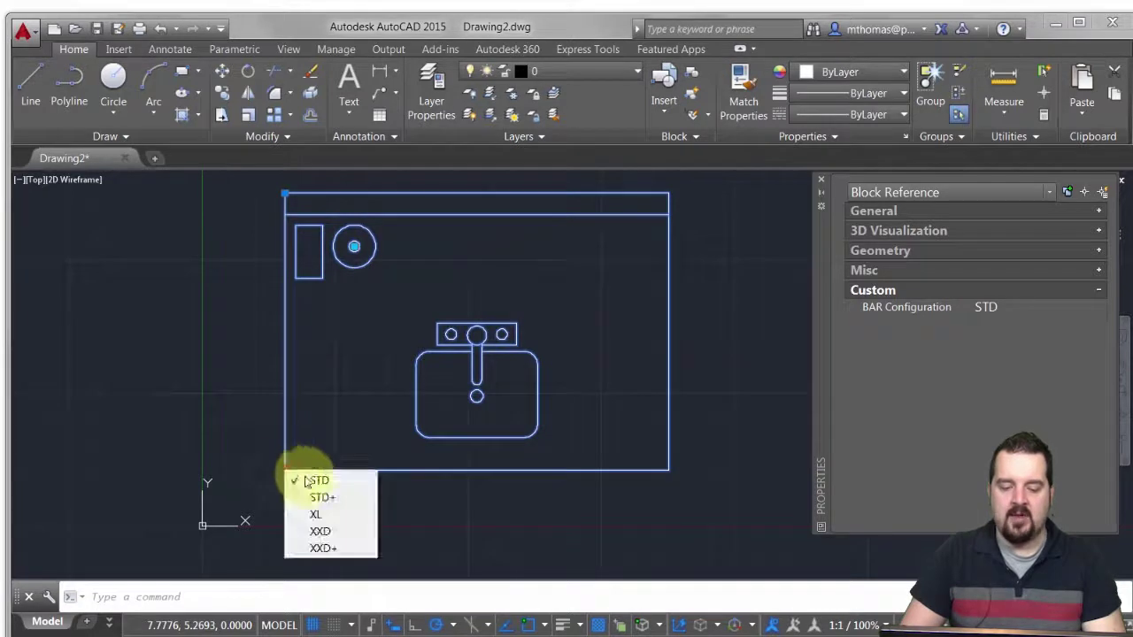
left_click(320, 498)
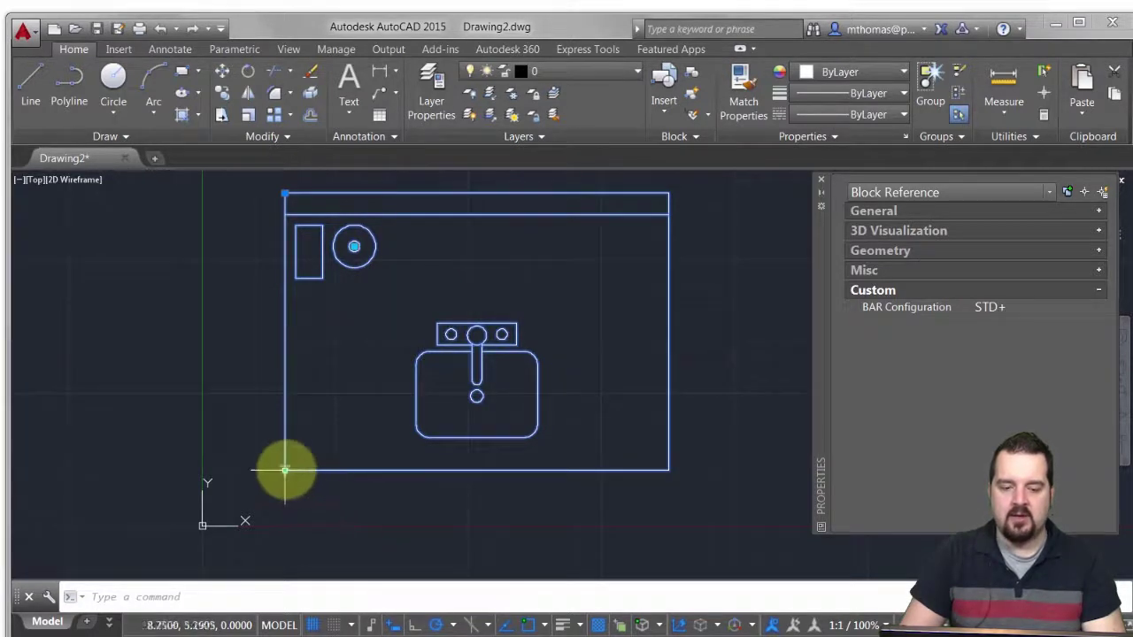
left_click(285, 470)
left_click(317, 515)
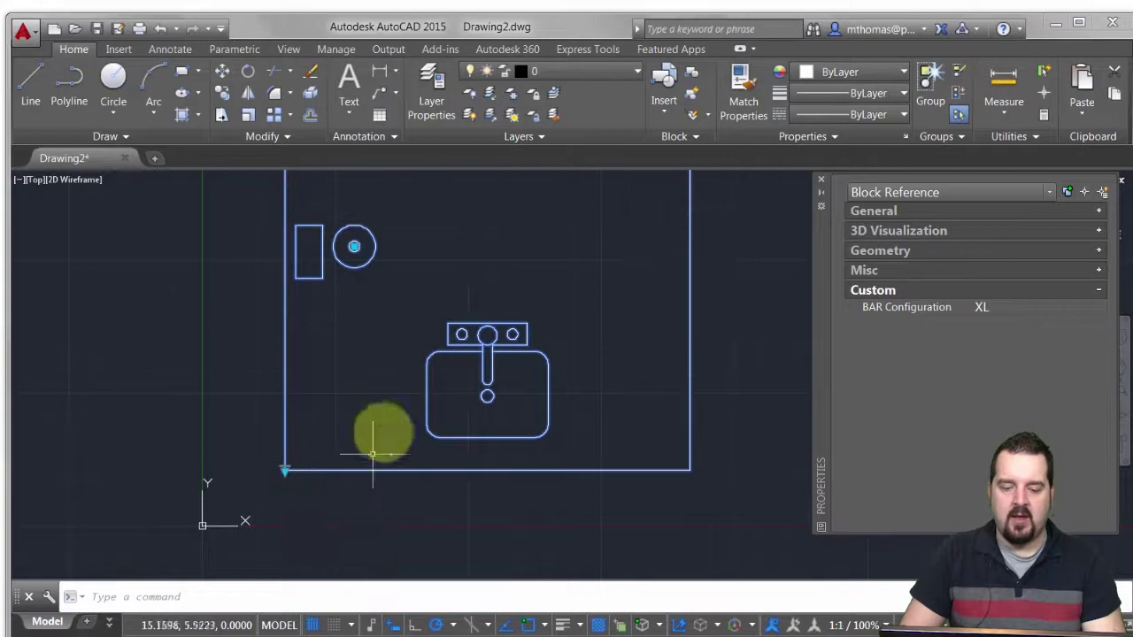
left_click(285, 470)
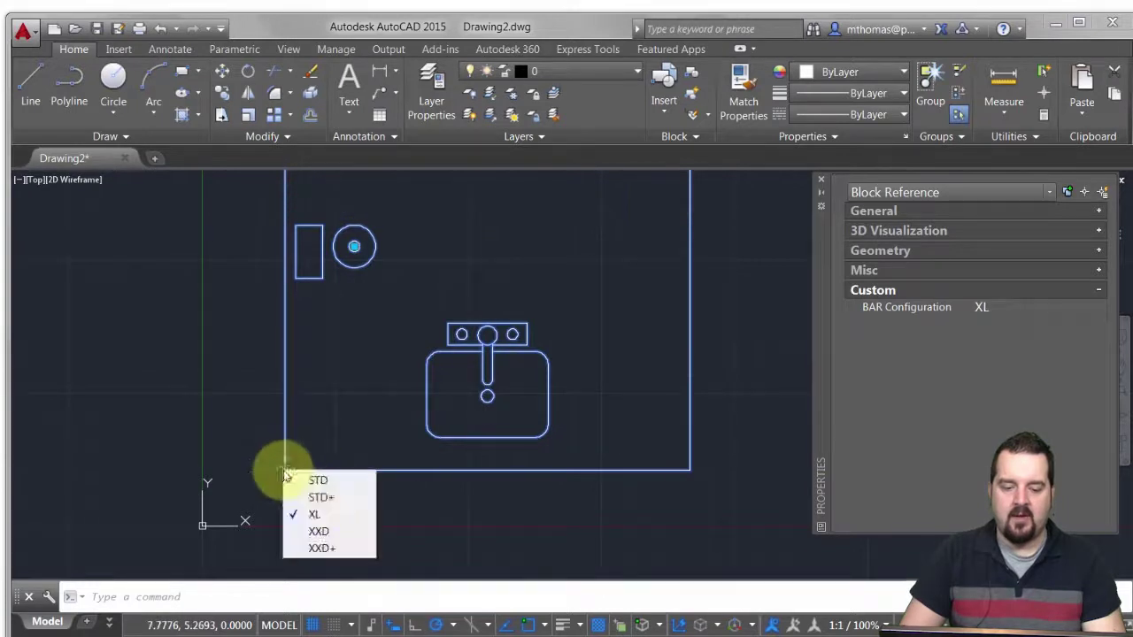
left_click(318, 531)
scroll(345, 438, "down", 2)
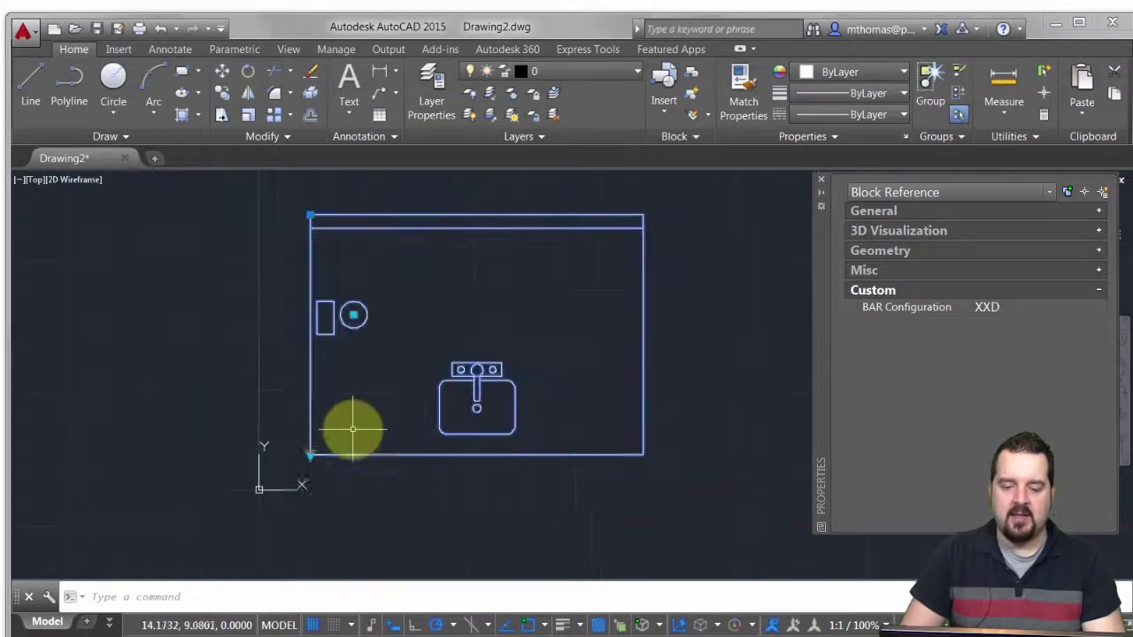
Switch the bar to XXD+, then back to STD+.
left_click(307, 454)
left_click(348, 536)
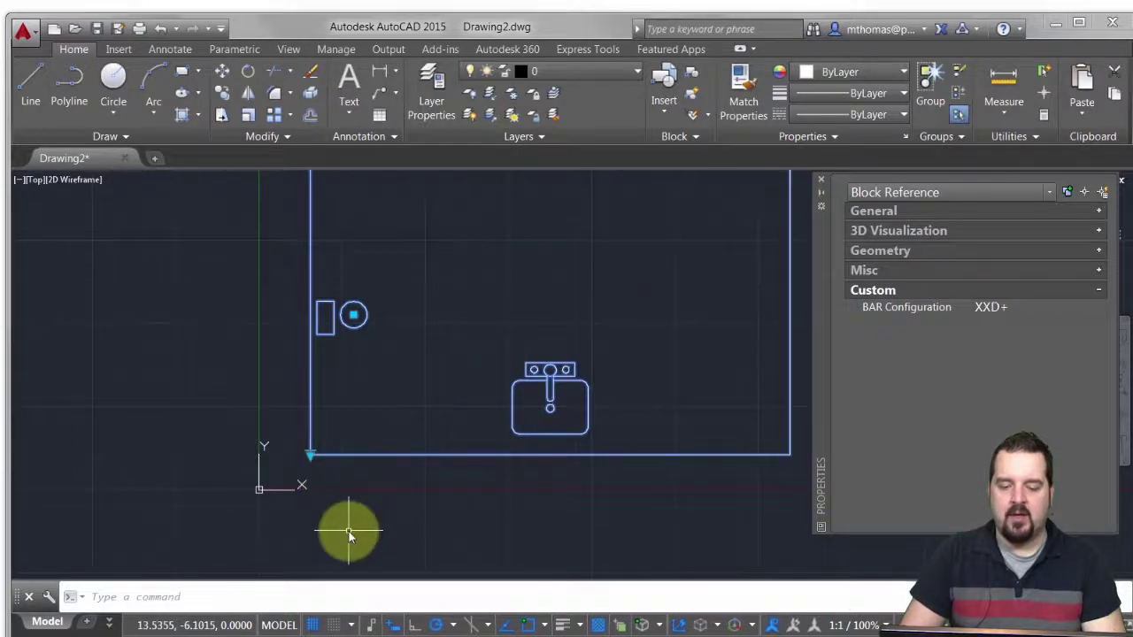
scroll(397, 432, "up", 1)
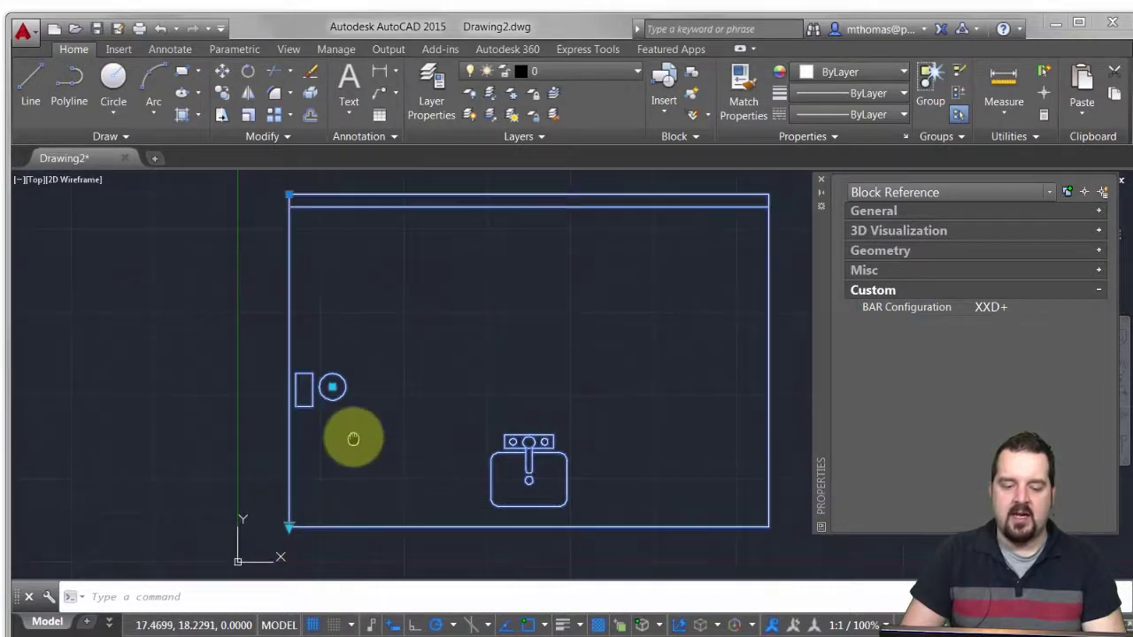
key("Escape")
left_click(289, 500)
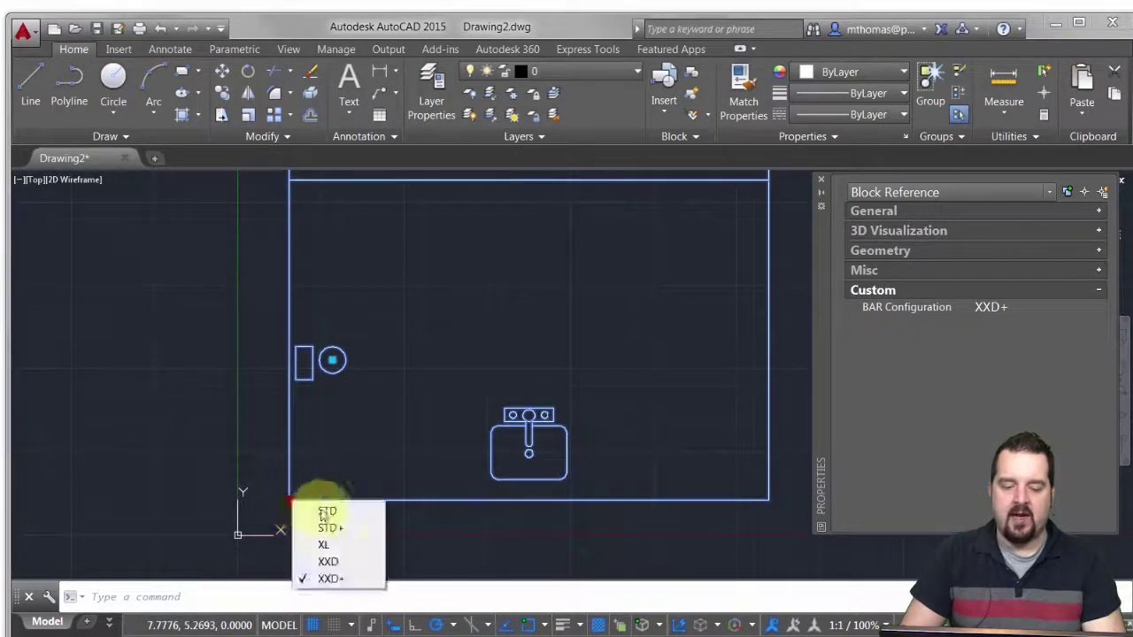
left_click(324, 527)
left_click(289, 500)
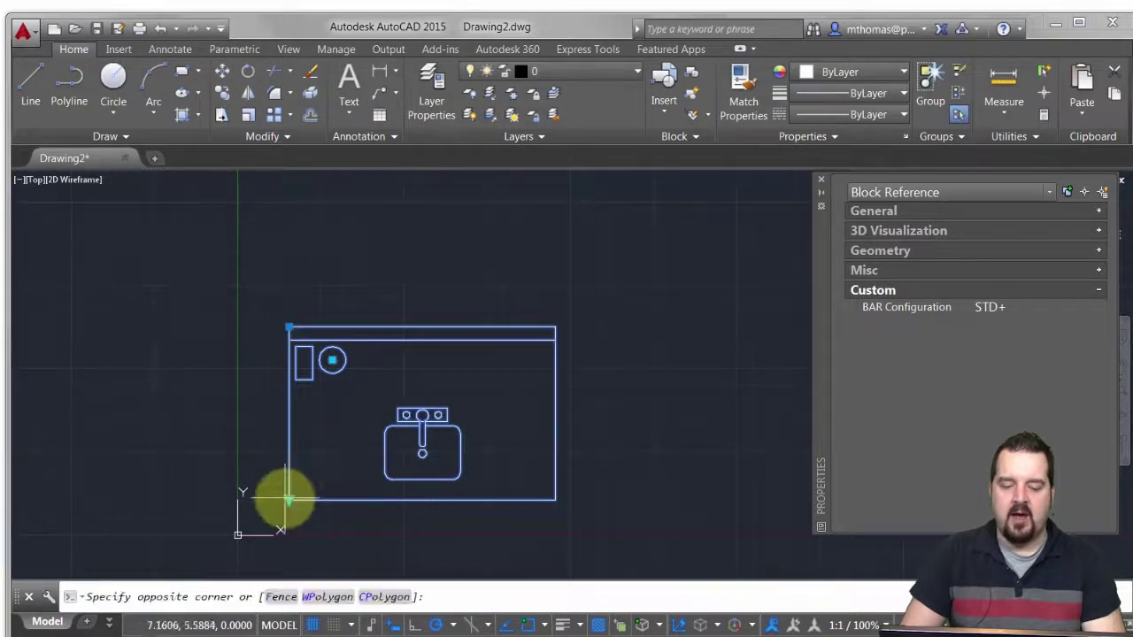
left_click(289, 501)
double_click(289, 501)
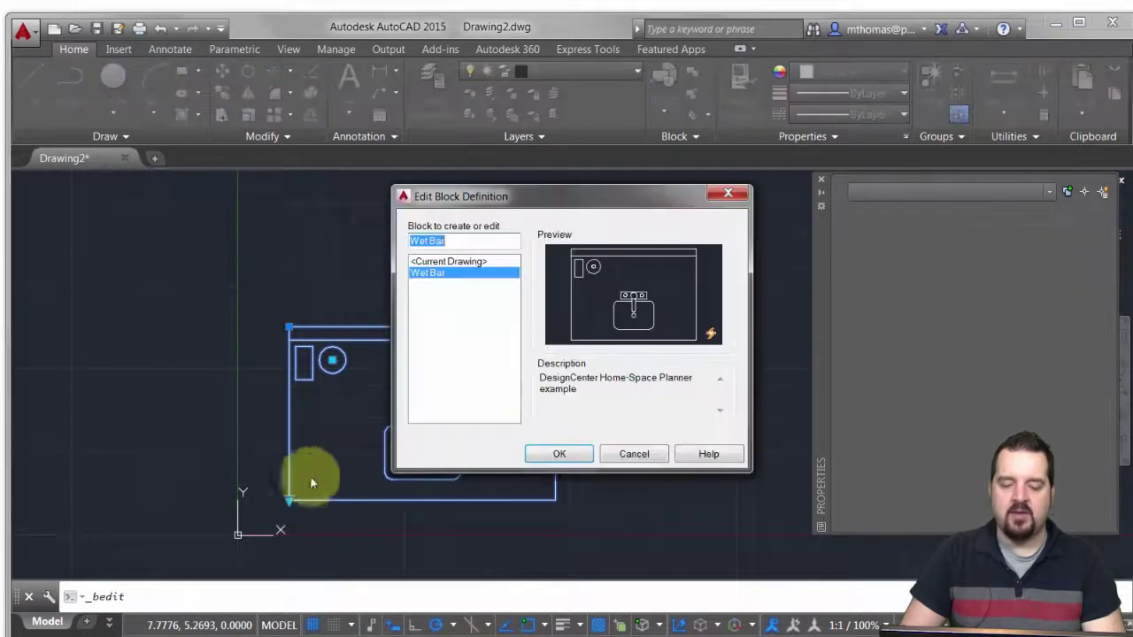
left_click(626, 453)
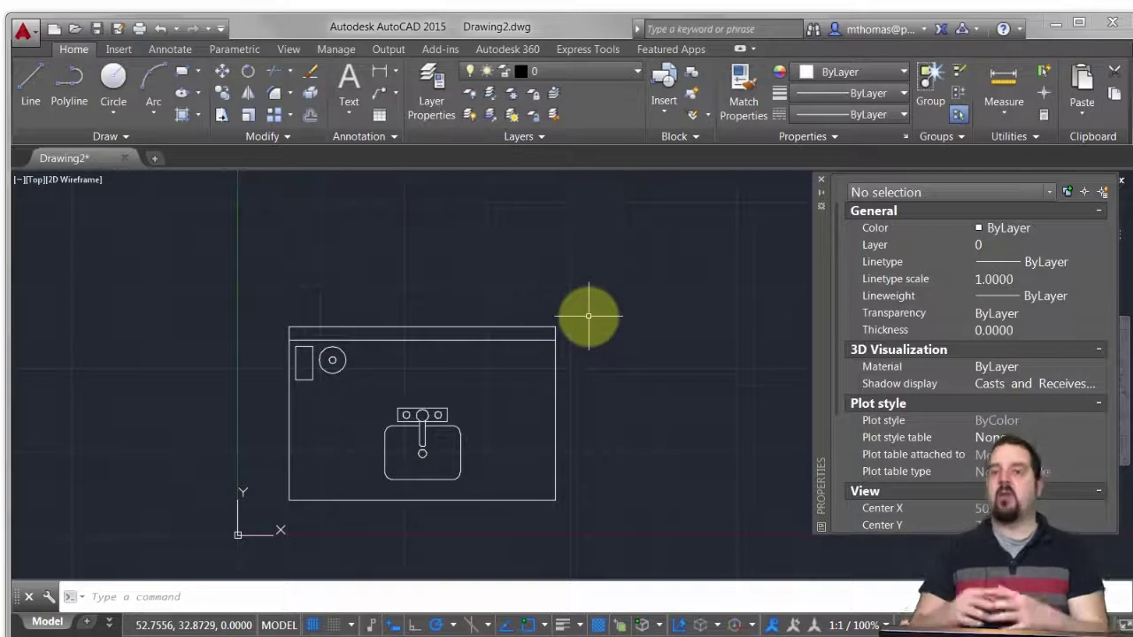